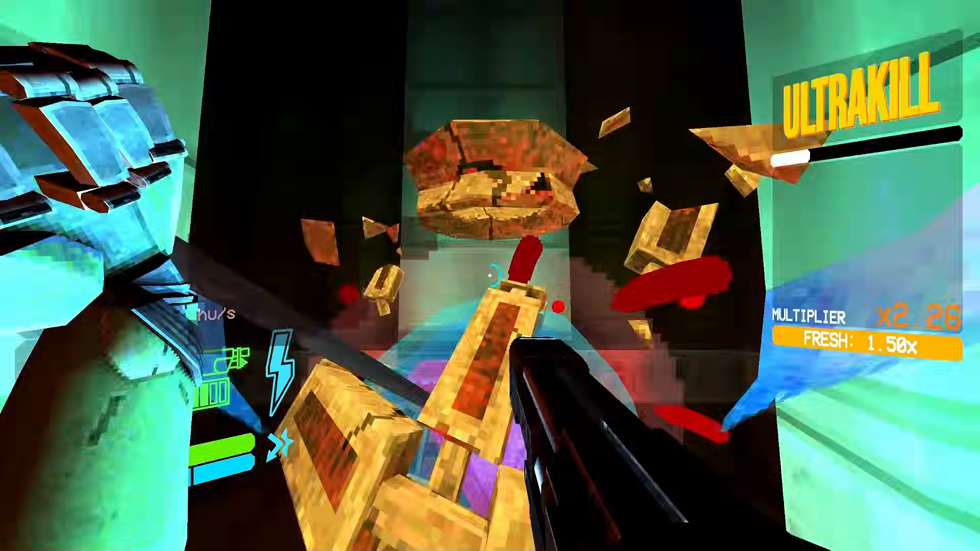
pyautogui.click(490, 276)
pyautogui.press('e')
pyautogui.press('r')
pyautogui.rightClick(490, 276)
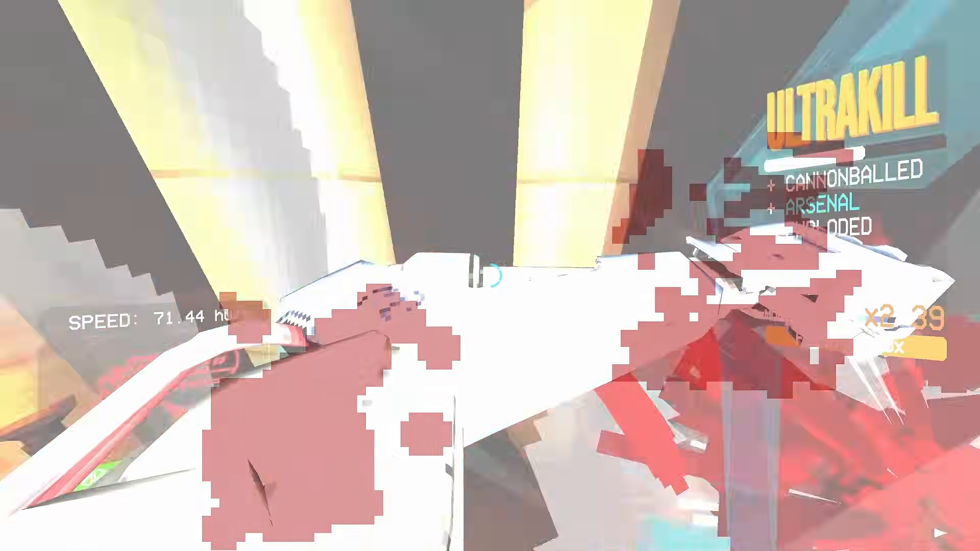
pyautogui.press('1')
pyautogui.press('2')
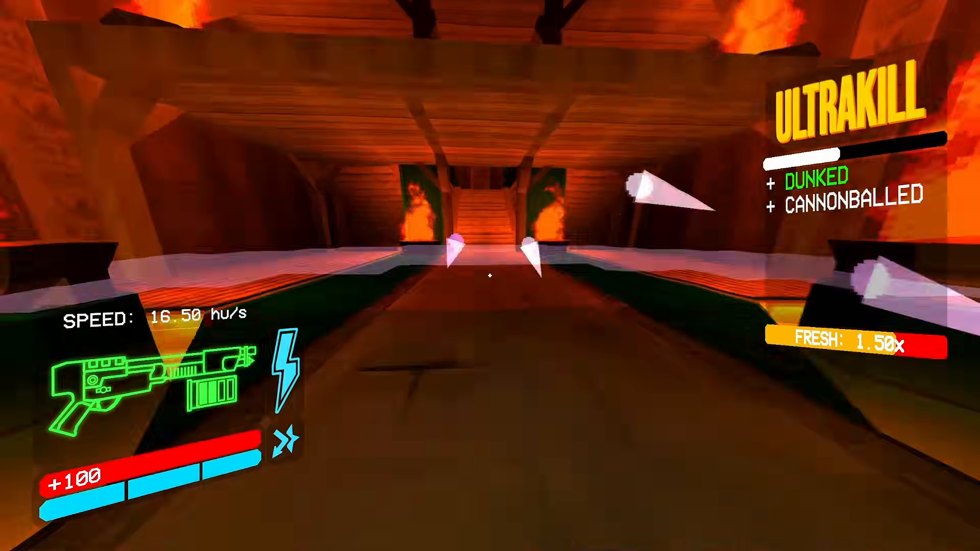
pyautogui.press('e')
pyautogui.press('s')
pyautogui.rightClick(490, 276)
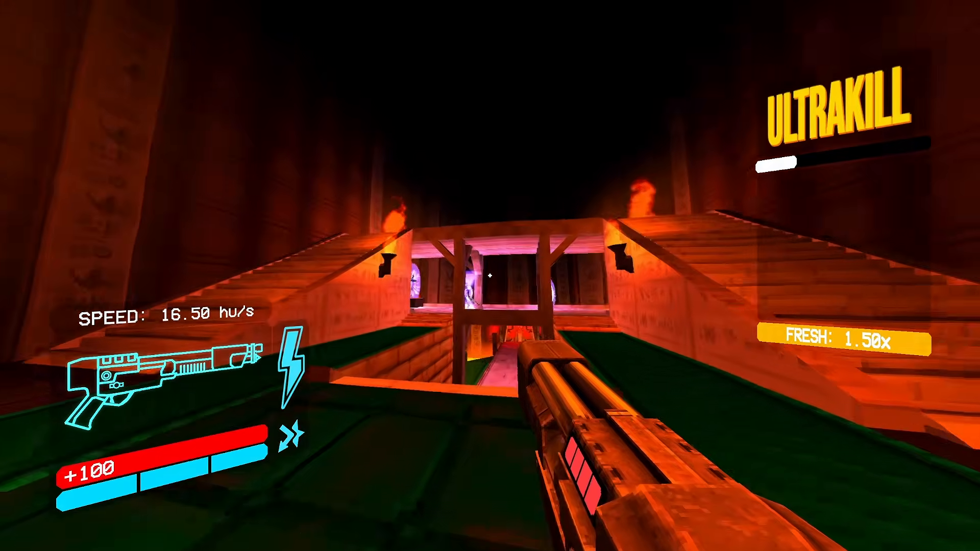
pyautogui.press('4')
pyautogui.click(490, 276)
pyautogui.press('1')
pyautogui.press('2')
pyautogui.press('shift')
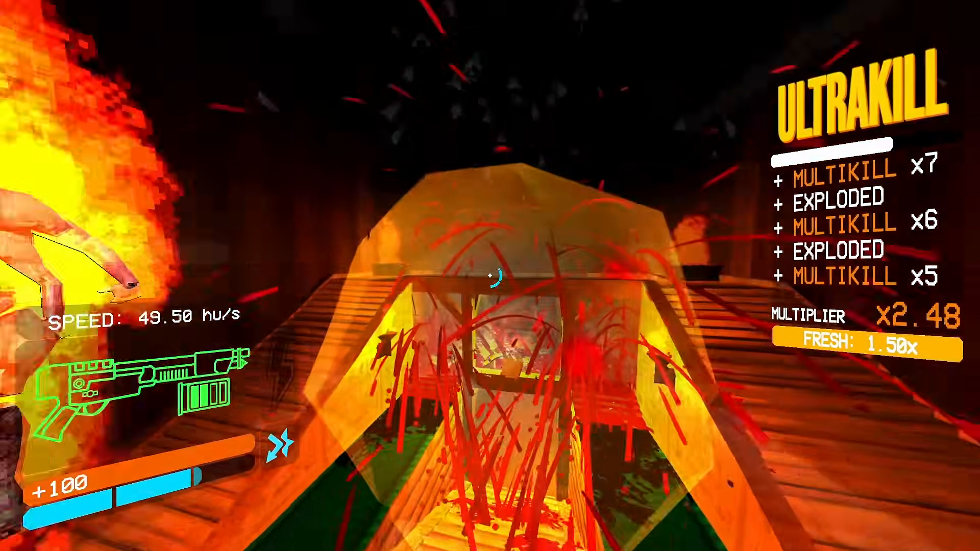
pyautogui.press('1')
pyautogui.rightClick(490, 276)
pyautogui.click(491, 276)
pyautogui.press('shift')
pyautogui.click(490, 275)
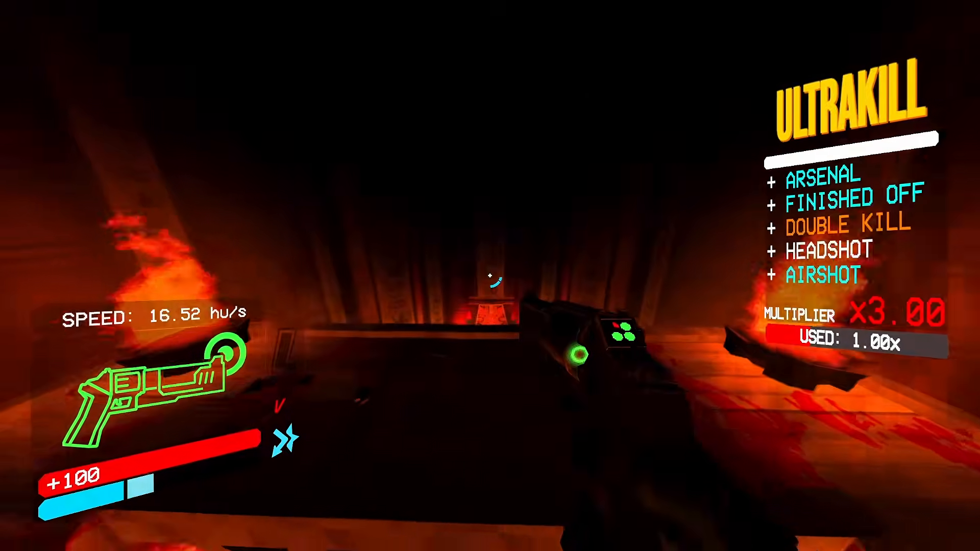
pyautogui.rightClick(490, 276)
pyautogui.click(491, 276)
pyautogui.press('1')
pyautogui.press('shift')
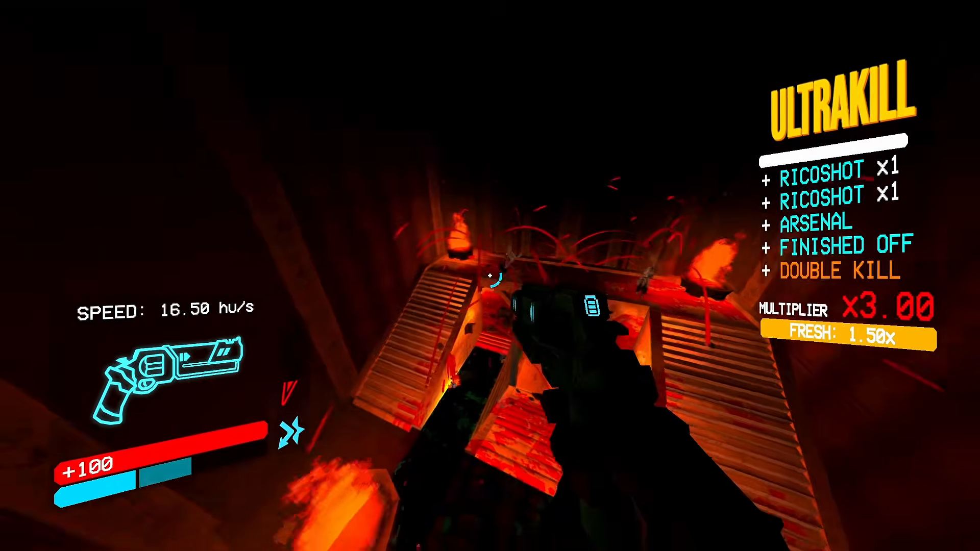
pyautogui.click(490, 276)
pyautogui.press('1')
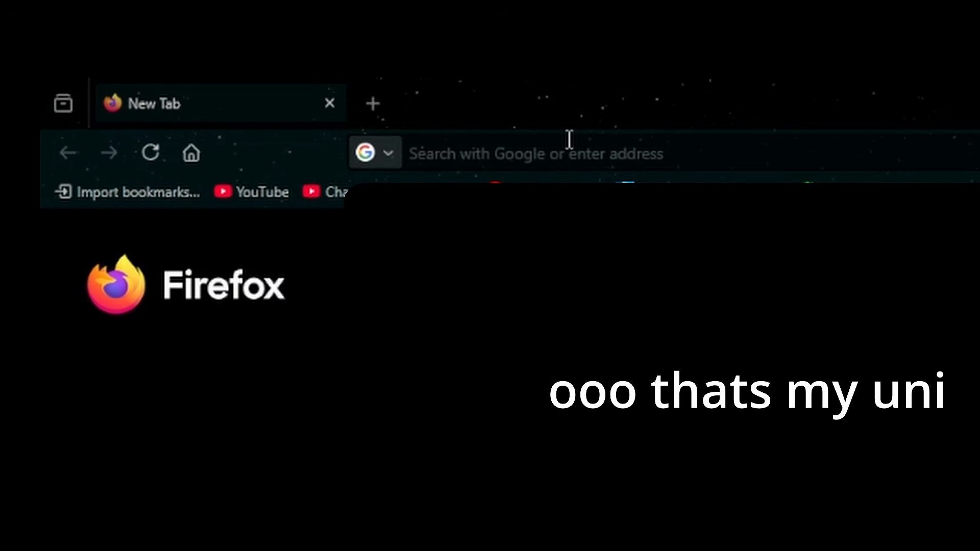
# - Search the web for r2modman and manually download the package from its Thunderstore page
pyautogui.click(561, 144)
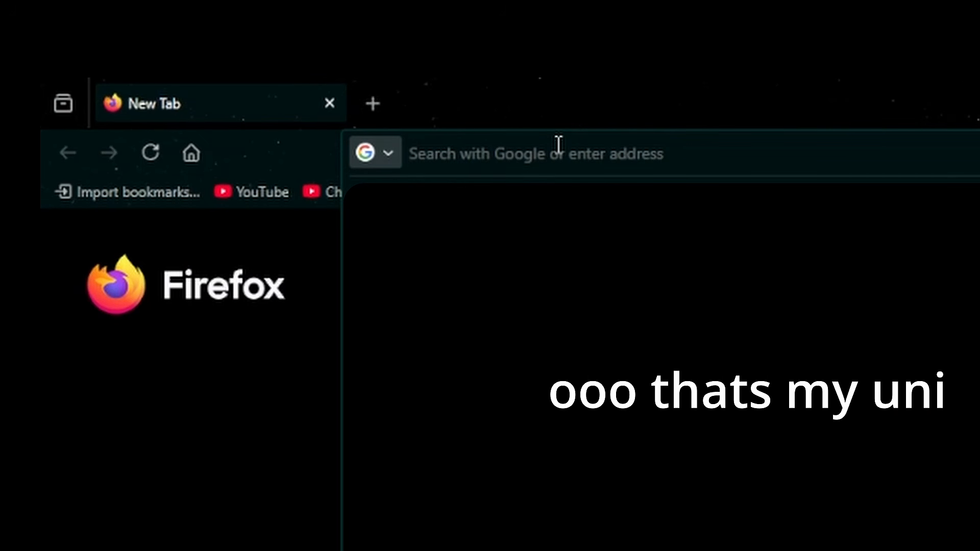
pyautogui.write('r2modman')
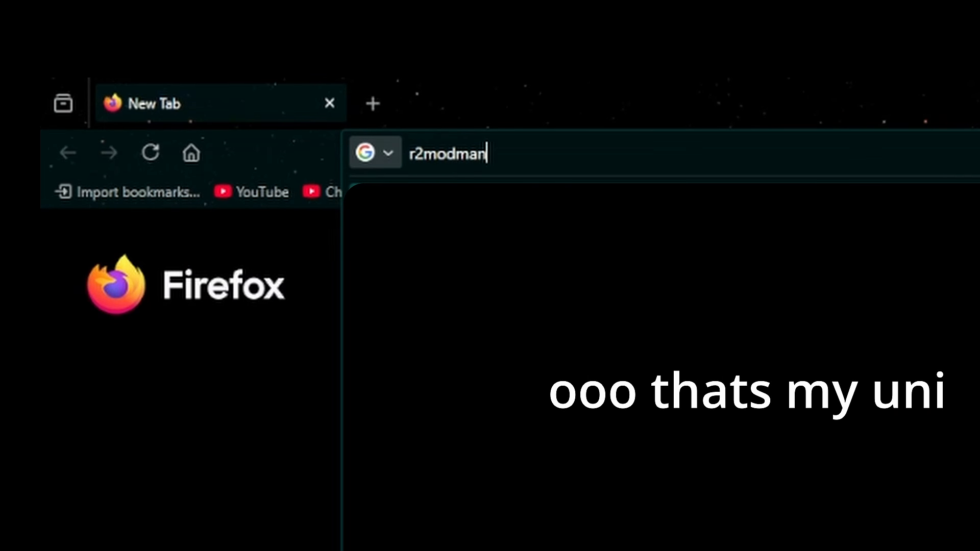
pyautogui.press('Return')
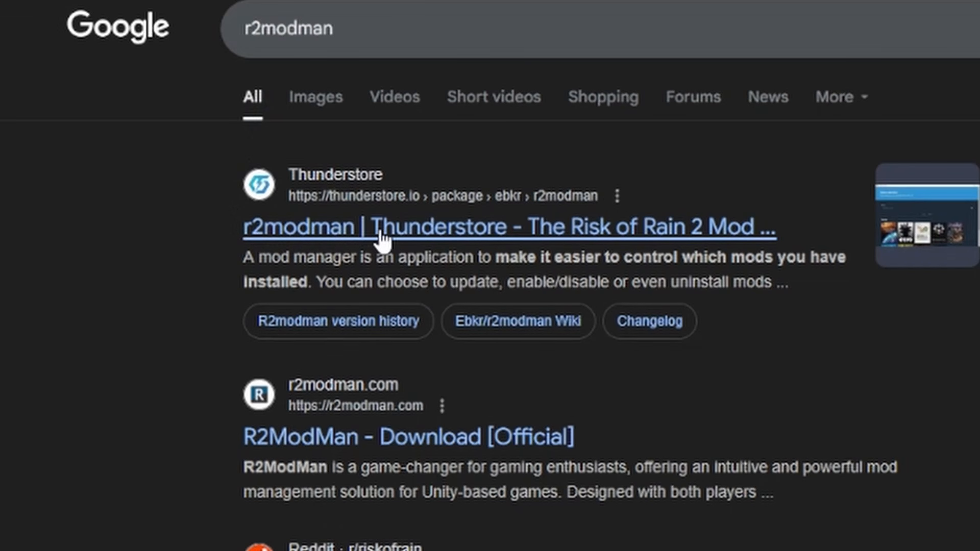
pyautogui.click(682, 225)
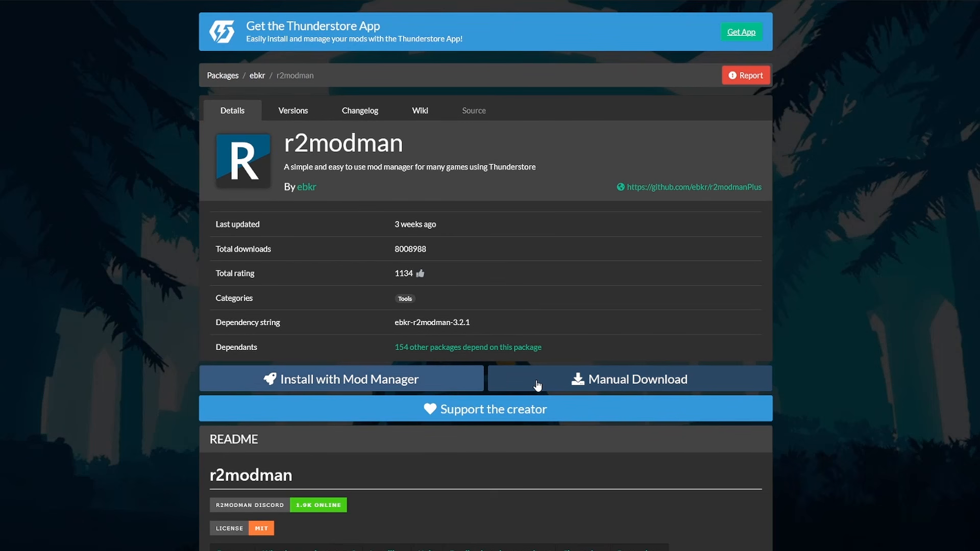
pyautogui.click(538, 385)
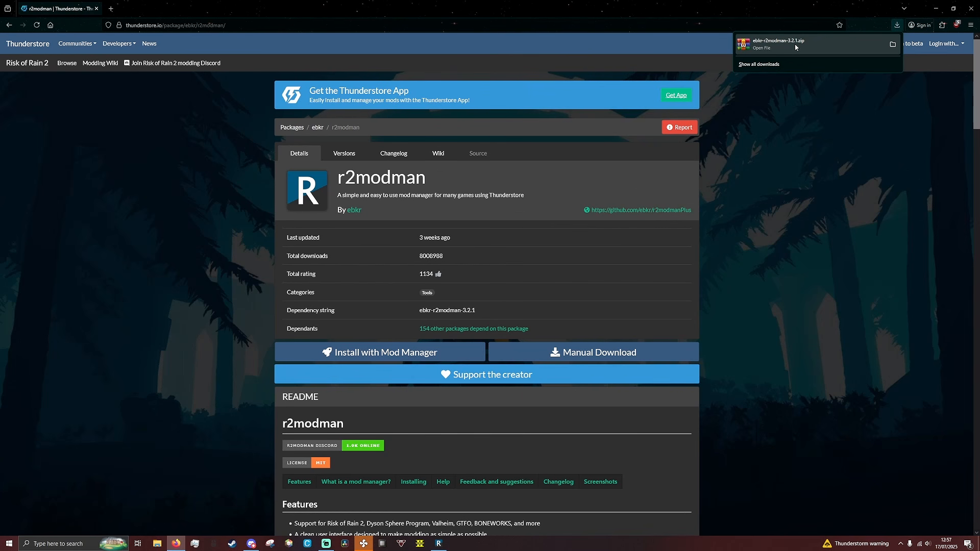
# - Extract the ebkr-r2modman-3.2.1 archive in the Downloads folder into its own ebkr-r2modman-3.2.1 folder
pyautogui.click(156, 544)
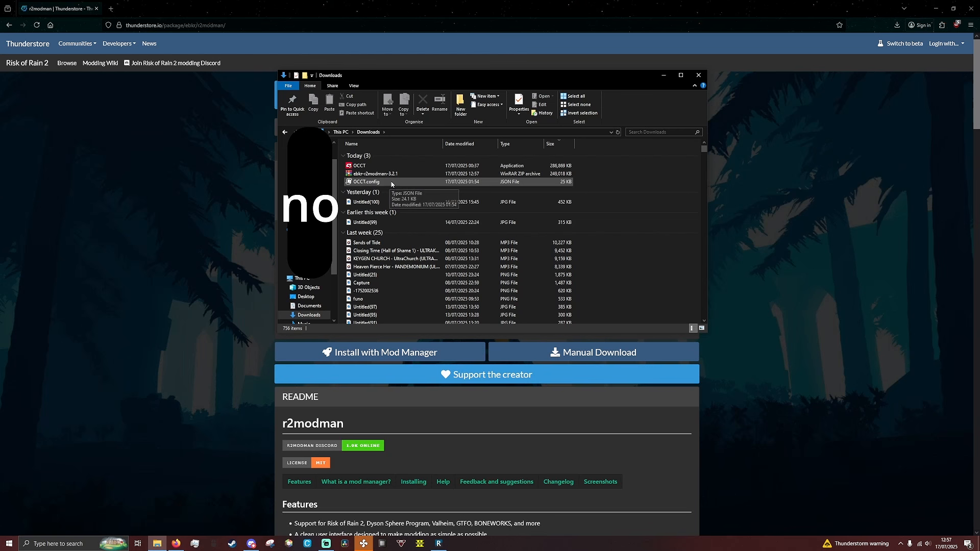
pyautogui.click(368, 176)
pyautogui.rightClick(367, 176)
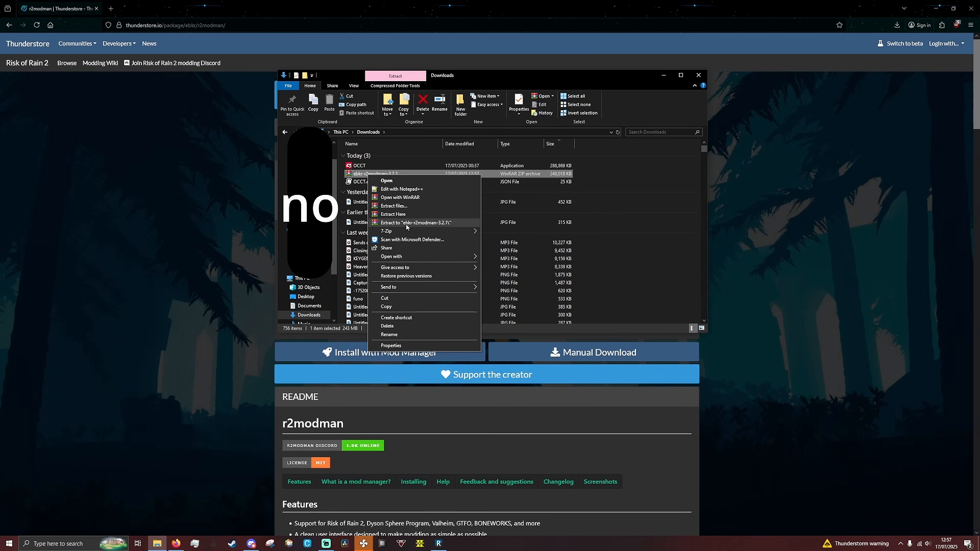
pyautogui.click(407, 224)
# - Run r2modman-Setup-3.2.1 from the extracted folder and complete the installation with the default options, launching r2modman at the end
pyautogui.doubleClick(384, 191)
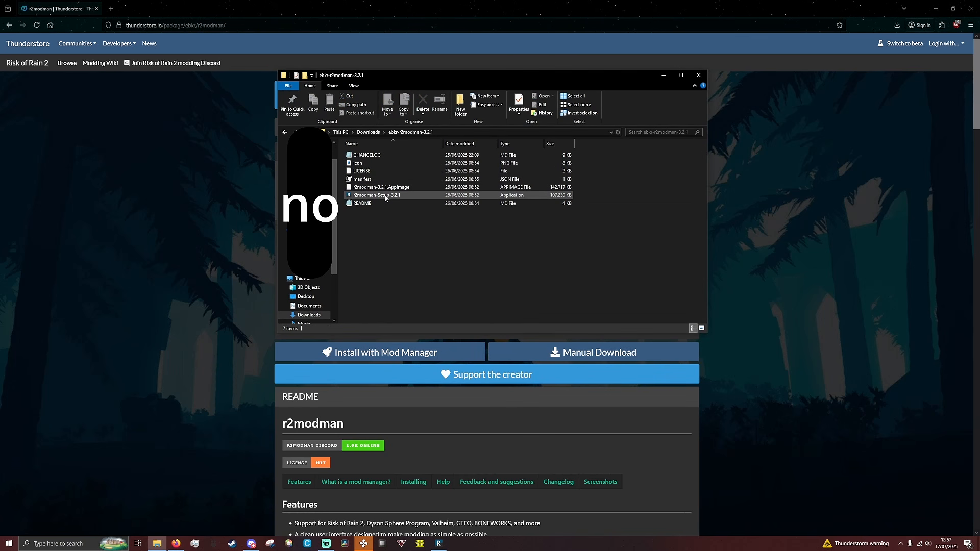
pyautogui.doubleClick(386, 196)
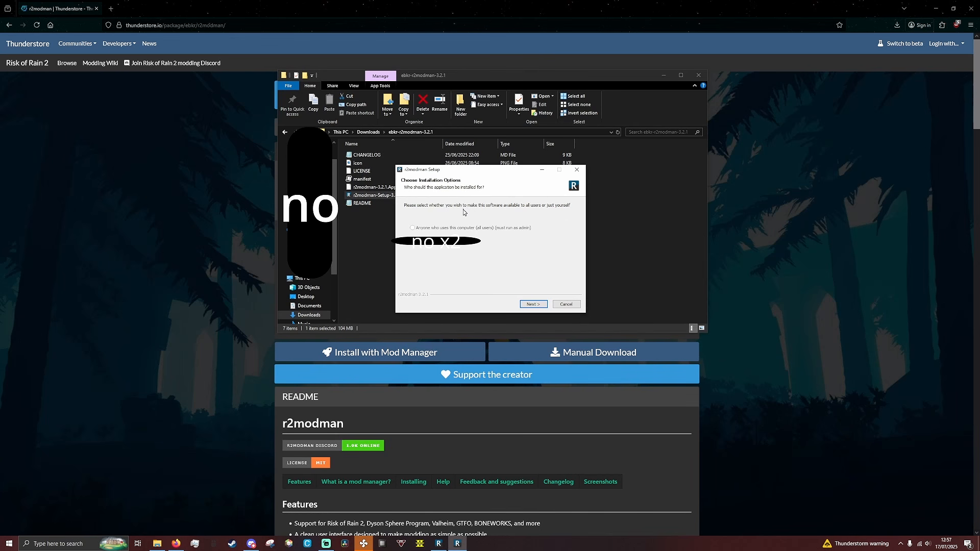
pyautogui.click(531, 304)
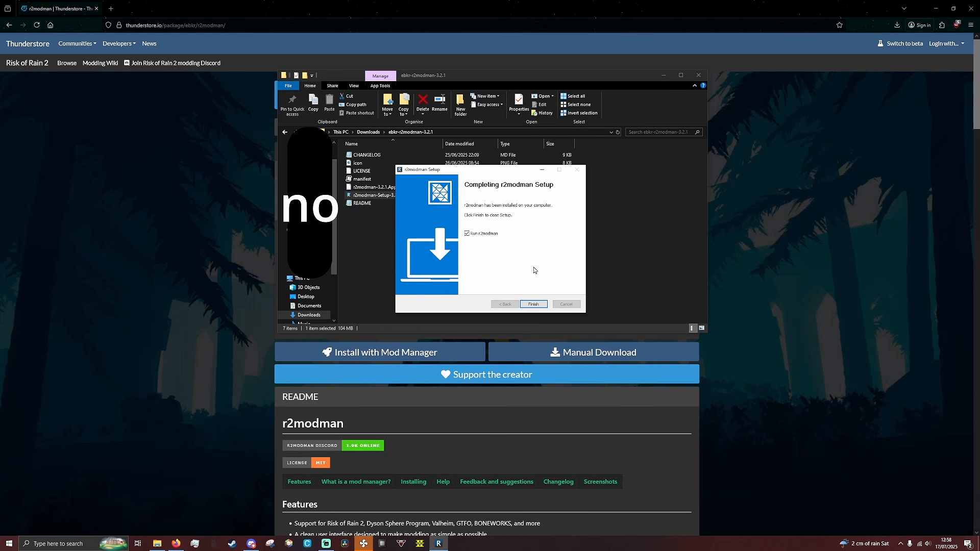
pyautogui.click(534, 304)
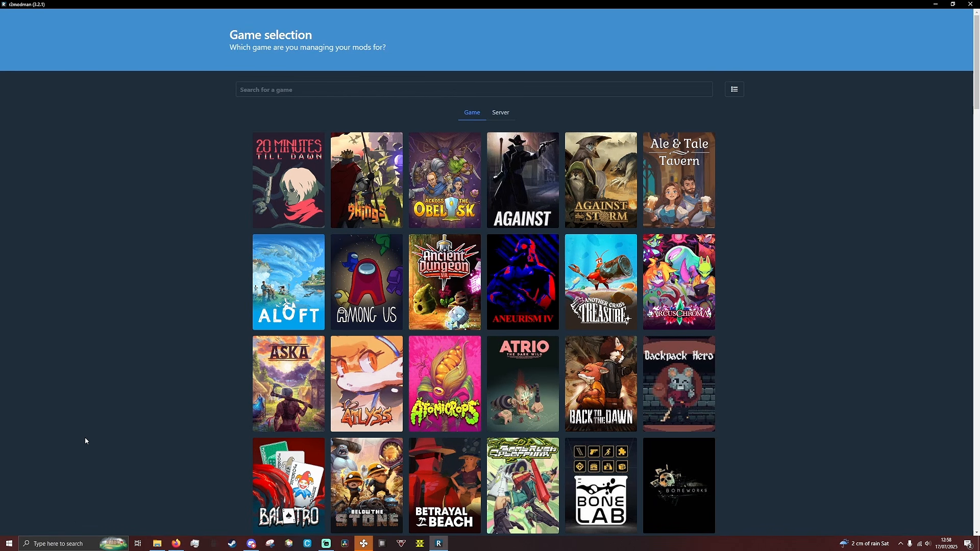
# - Search Windows for the r2modman app and close the search without opening anything
pyautogui.click(75, 544)
pyautogui.write('r2m')
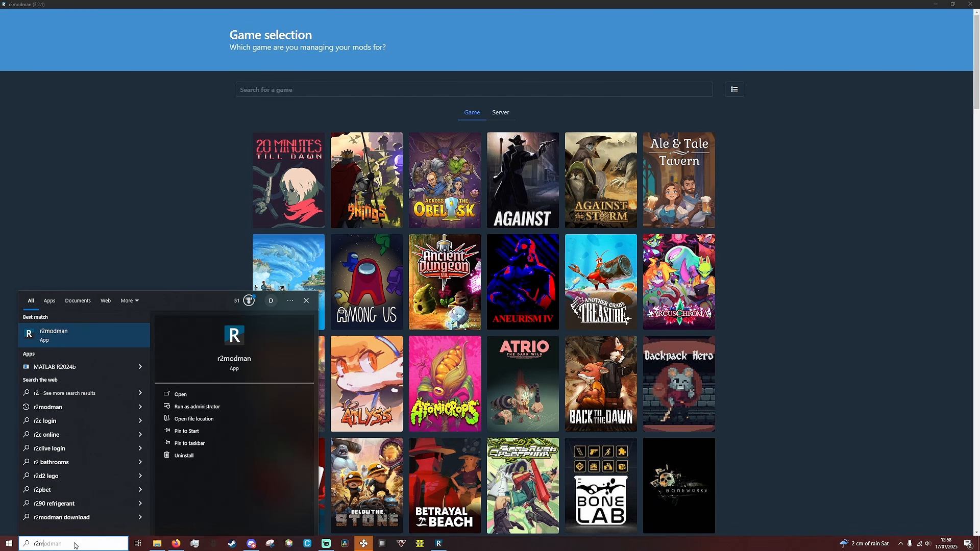
pyautogui.write('odman')
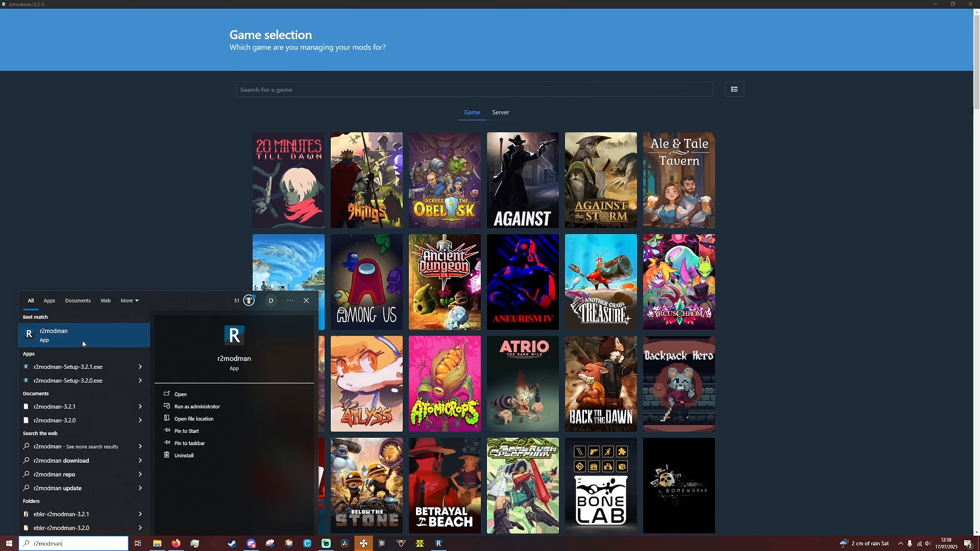
pyautogui.click(118, 224)
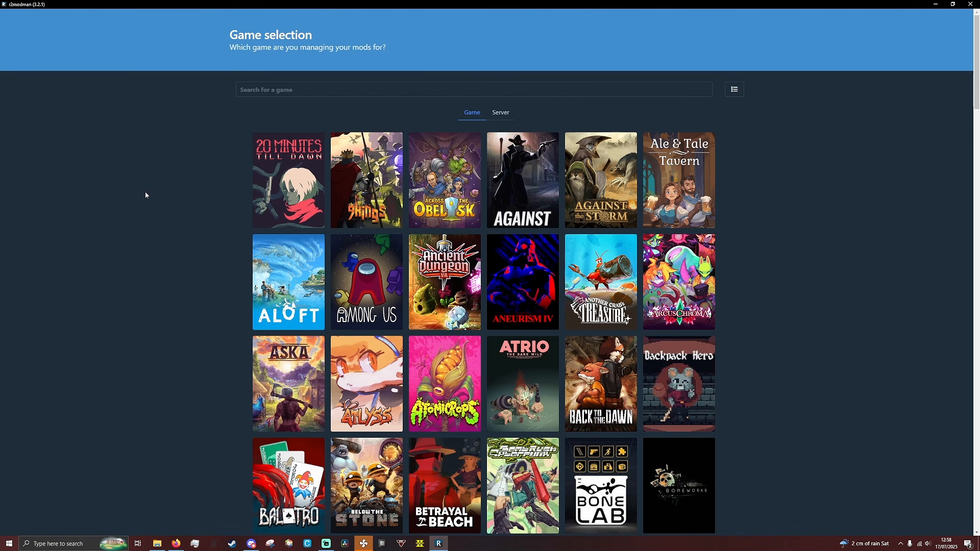
# - Search the game list for ultrakill, mark ULTRAKILL as a favourite and select it as the game to manage
pyautogui.click(258, 88)
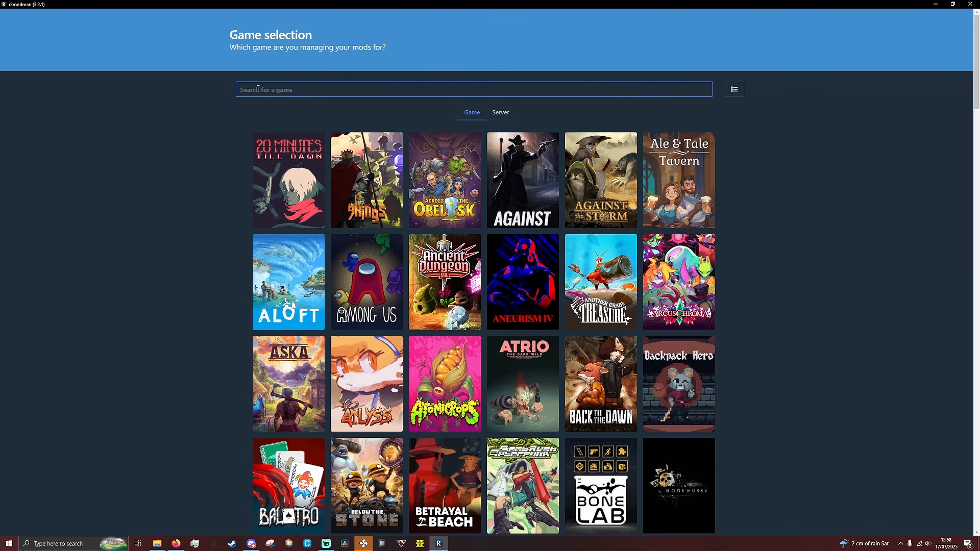
pyautogui.write('ultrakill')
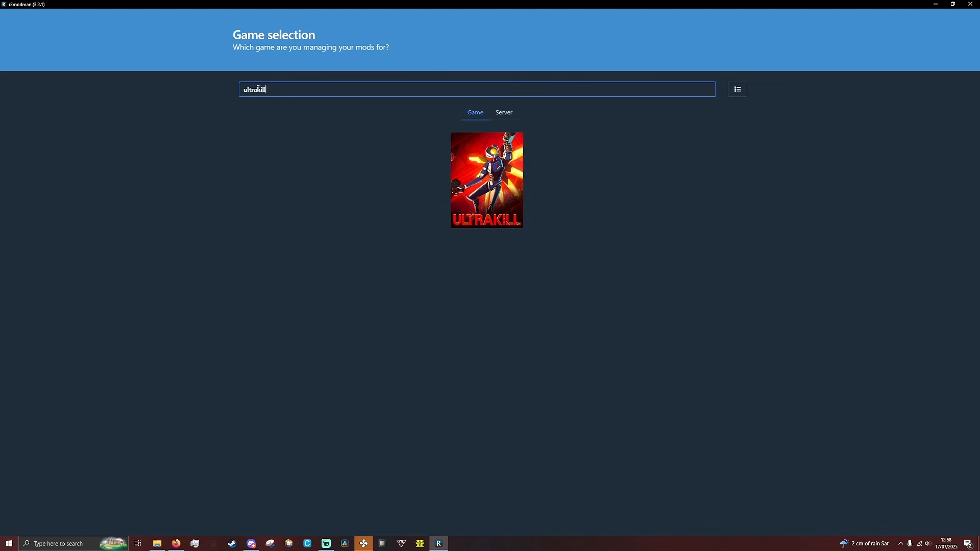
pyautogui.moveTo(488, 196)
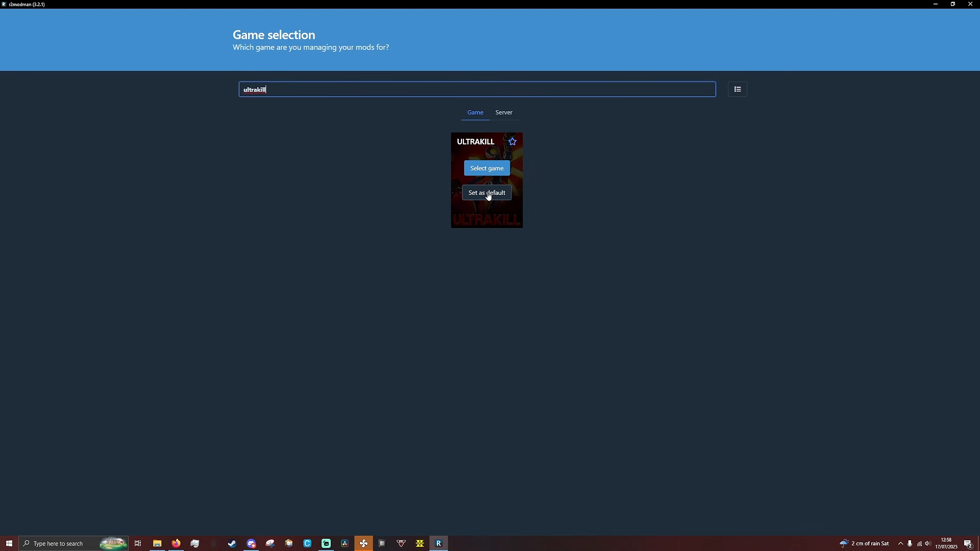
pyautogui.click(513, 143)
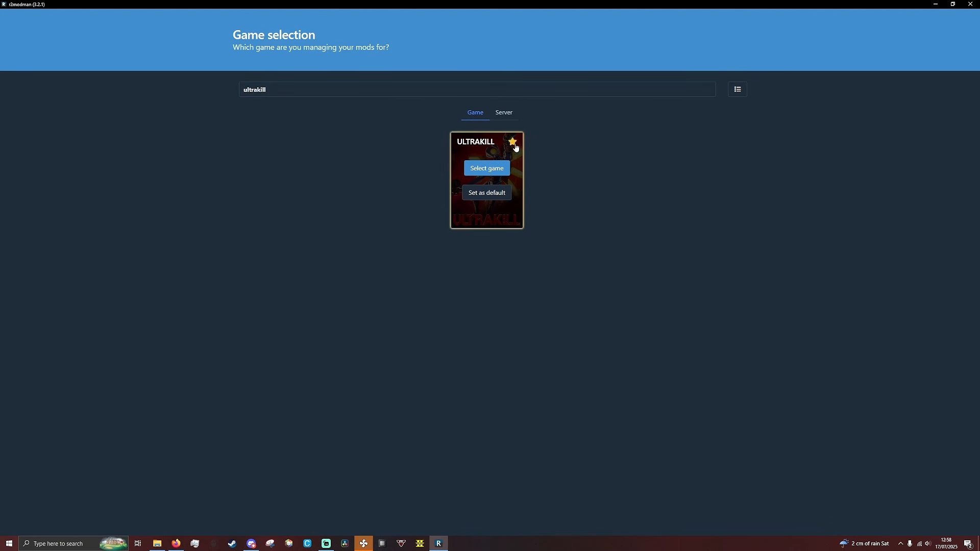
pyautogui.click(486, 169)
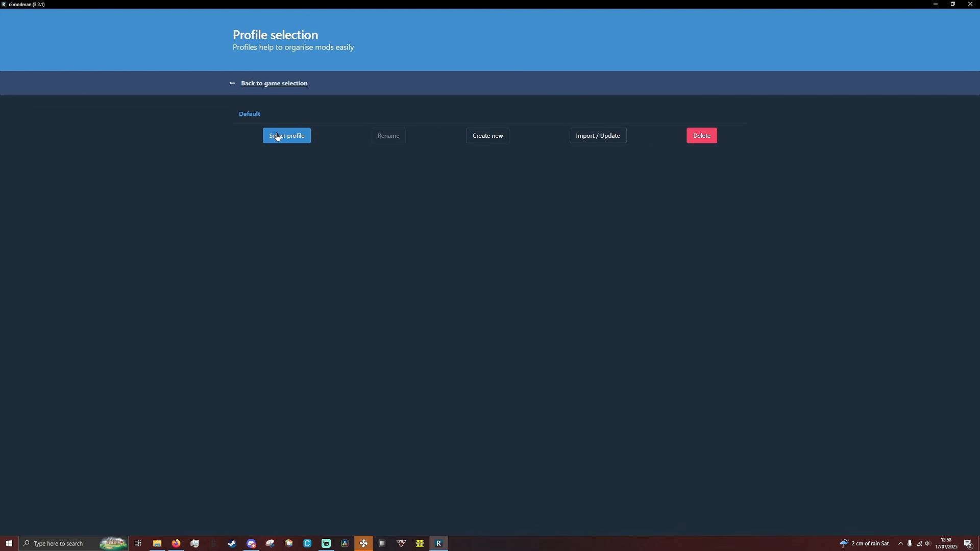
# - Select the Default profile and download BepInExPack version 5.4.2100 with dependencies from the online mods
pyautogui.click(277, 136)
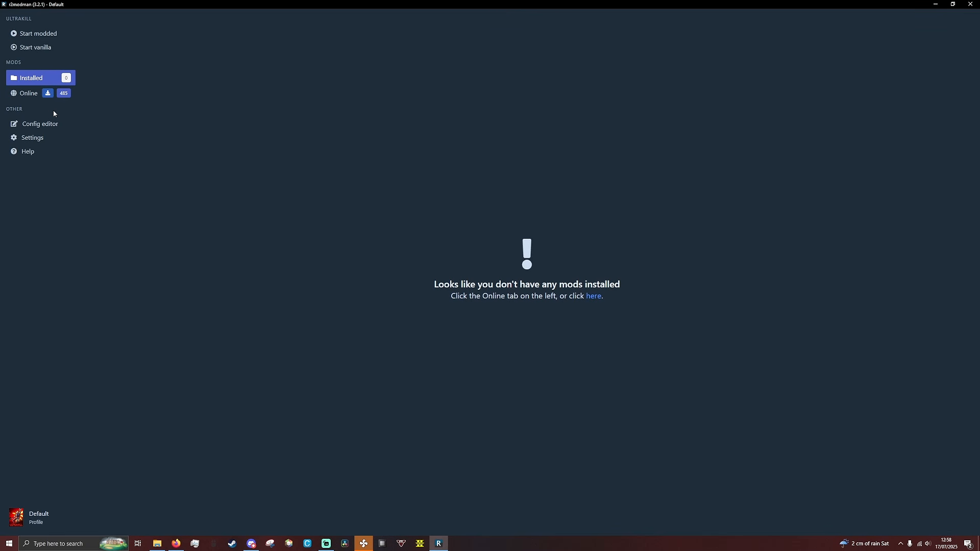
pyautogui.click(23, 97)
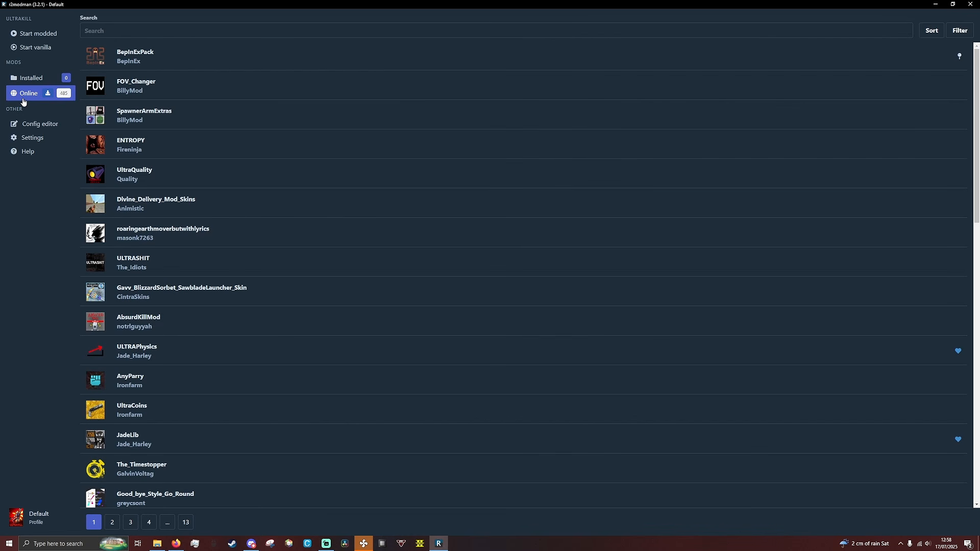
pyautogui.click(123, 59)
pyautogui.click(804, 112)
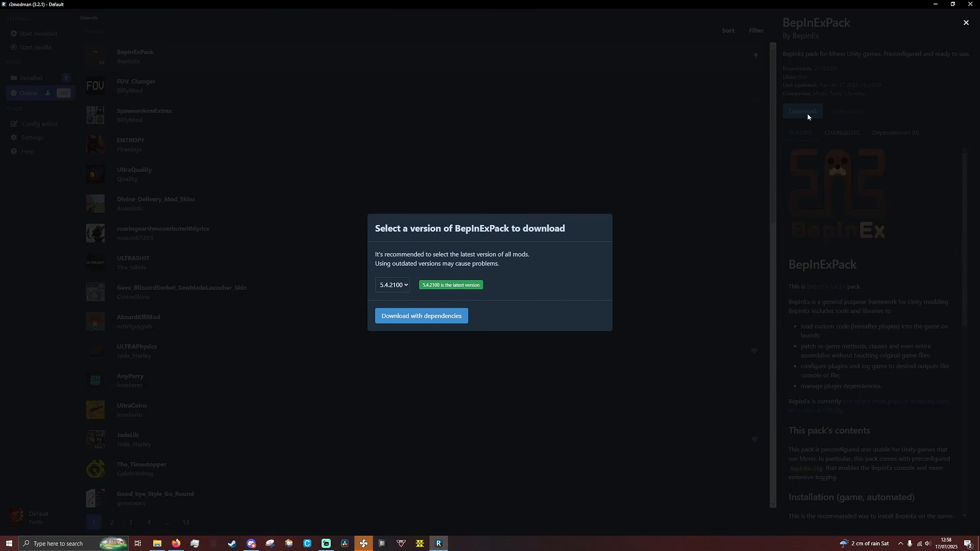
pyautogui.click(411, 316)
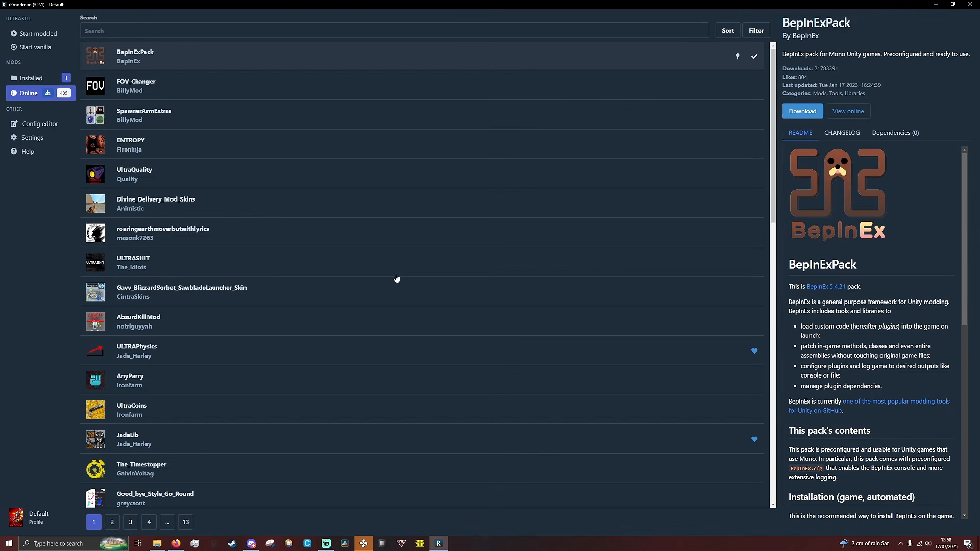
# - Start ULTRAKILL modded from the installed mods view, then quit the game and dismiss the launch message
pyautogui.click(32, 78)
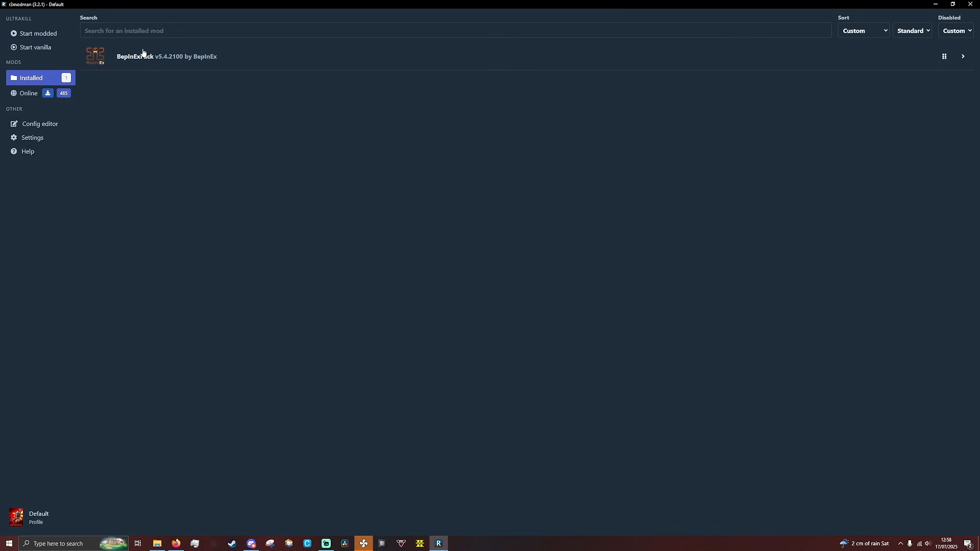
pyautogui.click(29, 34)
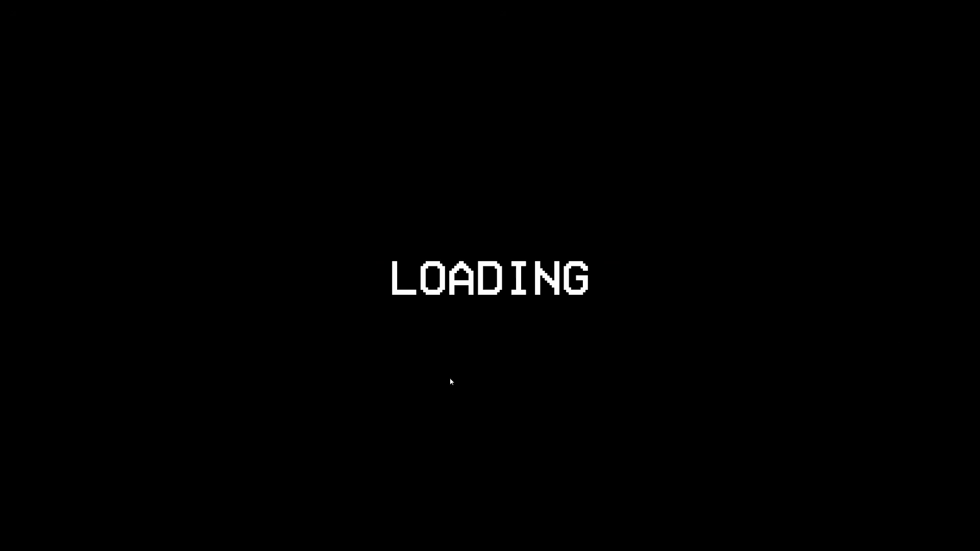
pyautogui.click(442, 409)
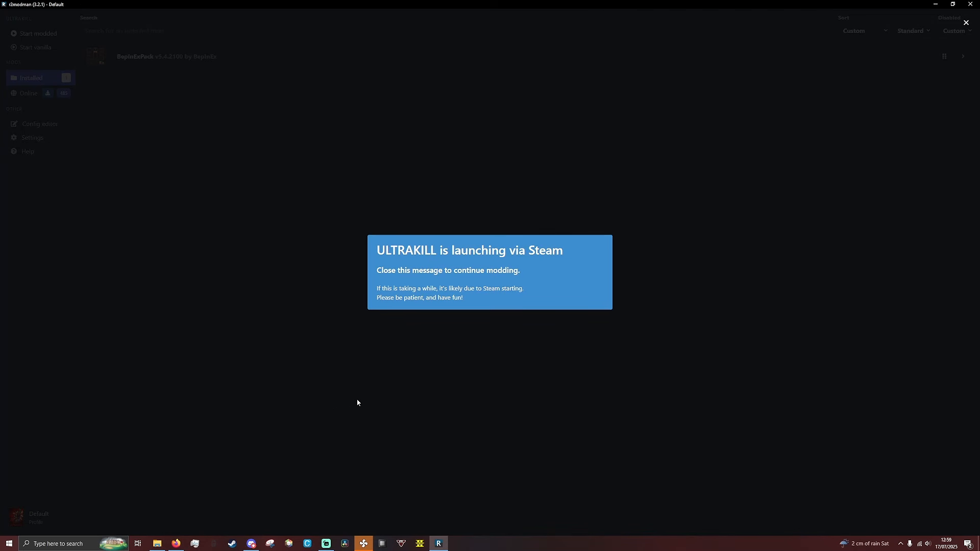
pyautogui.click(386, 341)
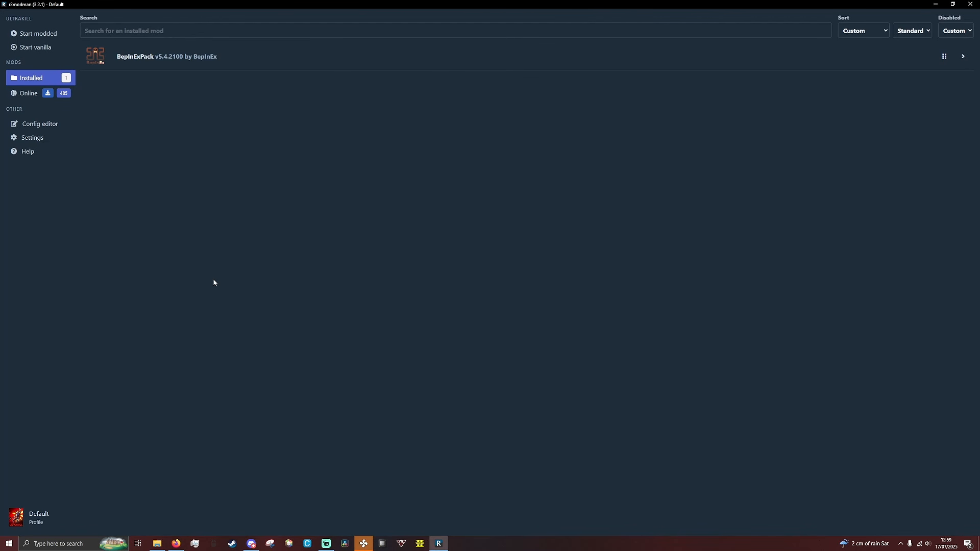
# - Download the UltraCoins mod with its dependencies from the online mods list
pyautogui.click(32, 95)
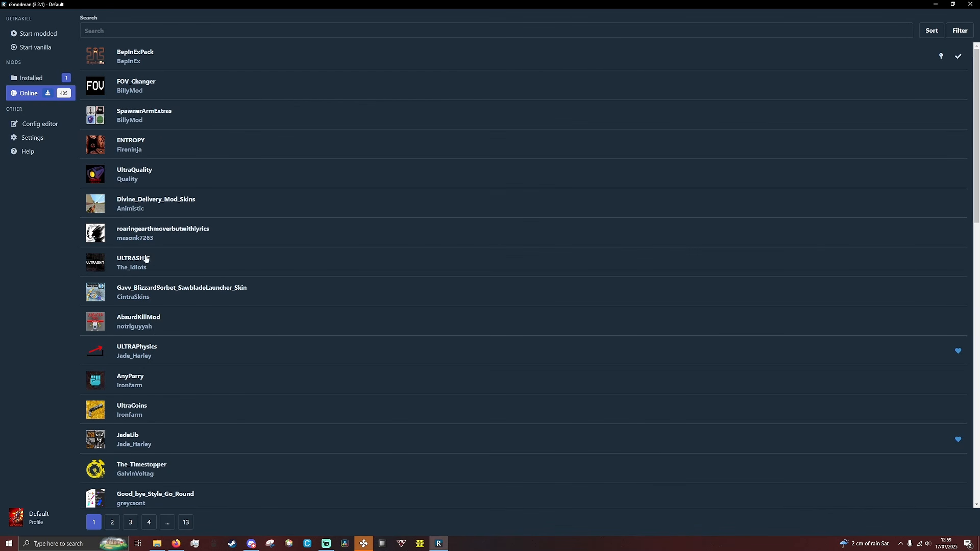
pyautogui.click(151, 409)
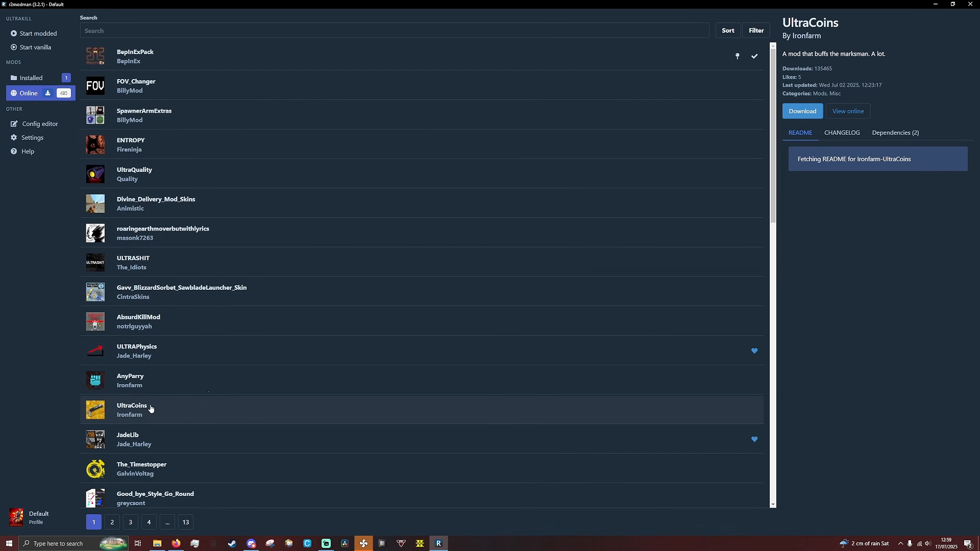
pyautogui.click(809, 112)
pyautogui.click(408, 317)
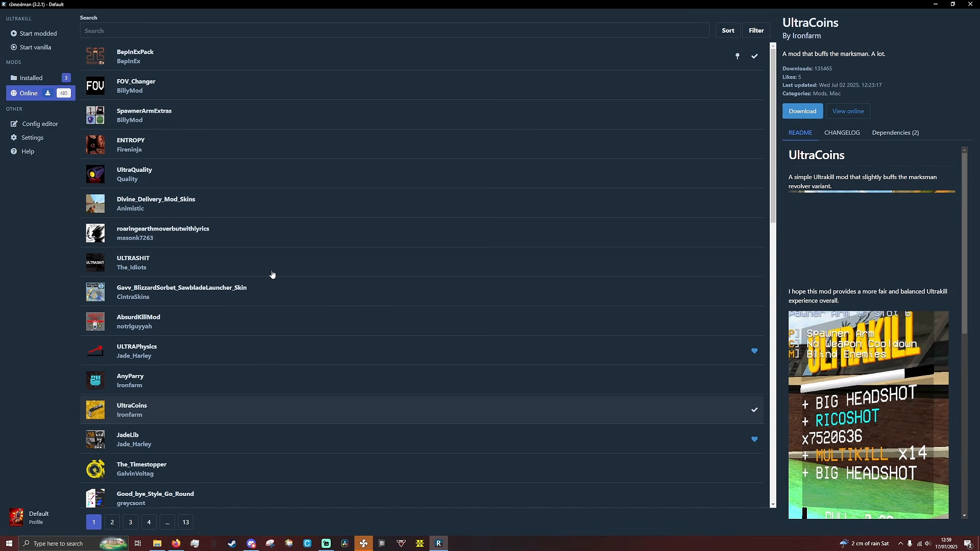
# - Return to the installed mods and start ULTRAKILL modded
pyautogui.click(36, 77)
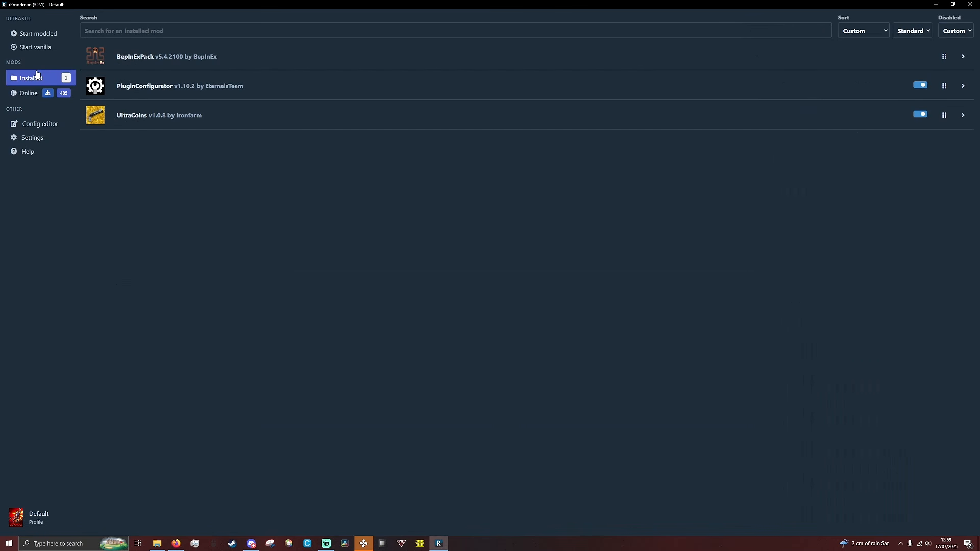
pyautogui.click(39, 34)
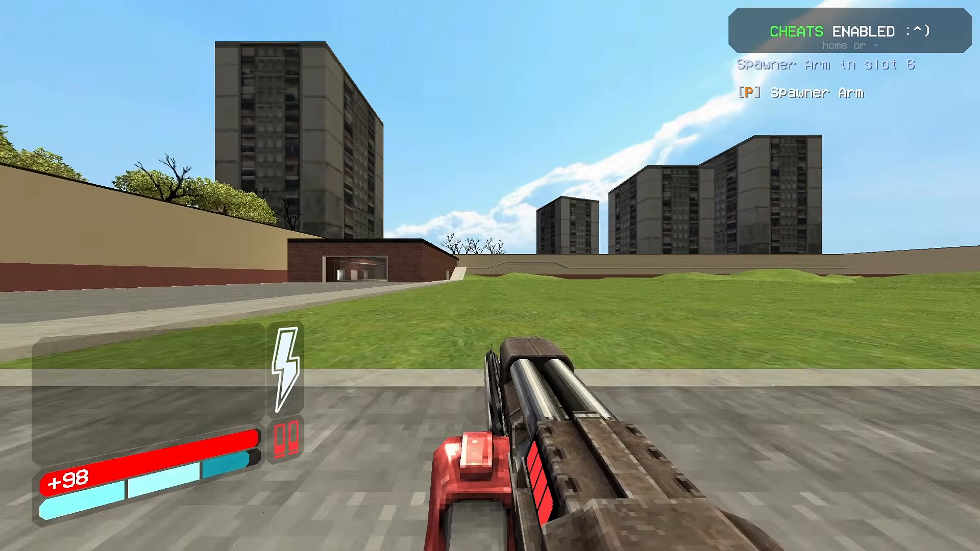
pyautogui.press('w')
pyautogui.press('1')
pyautogui.rightClick(490, 276)
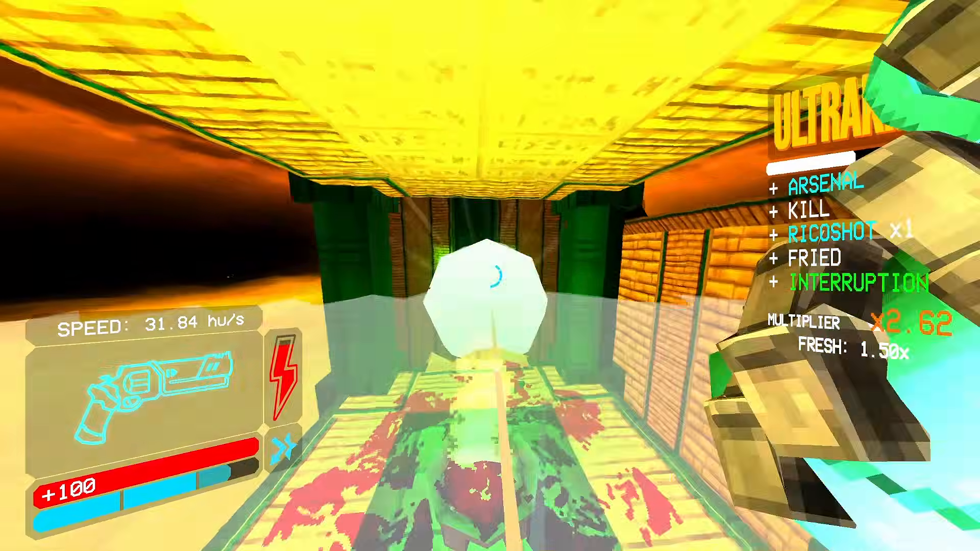
pyautogui.press('w')
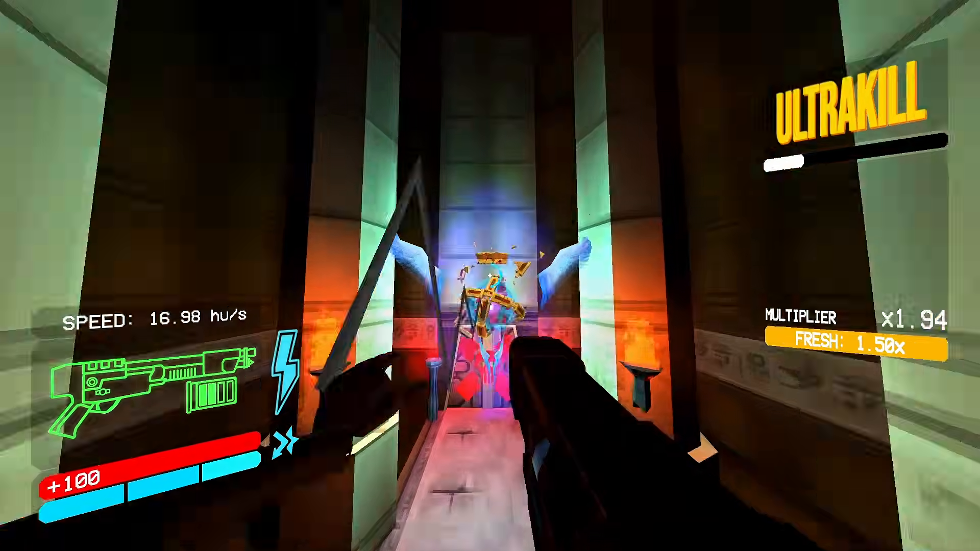
pyautogui.click(490, 276)
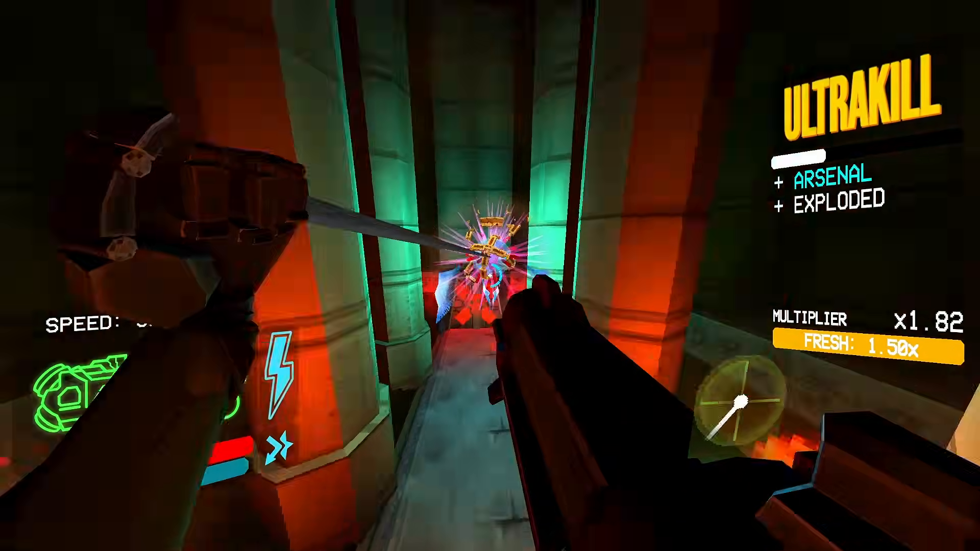
pyautogui.click(490, 276)
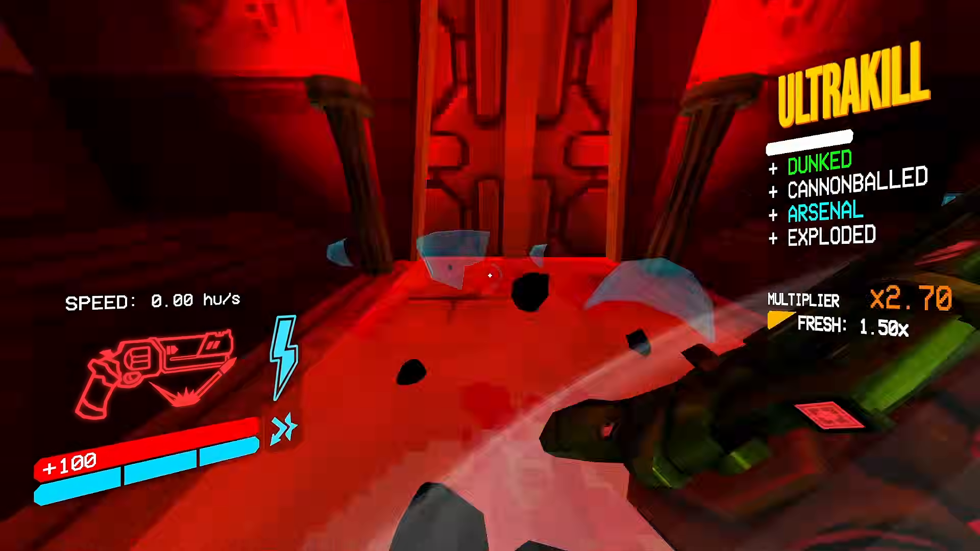
pyautogui.press('3')
pyautogui.press('2')
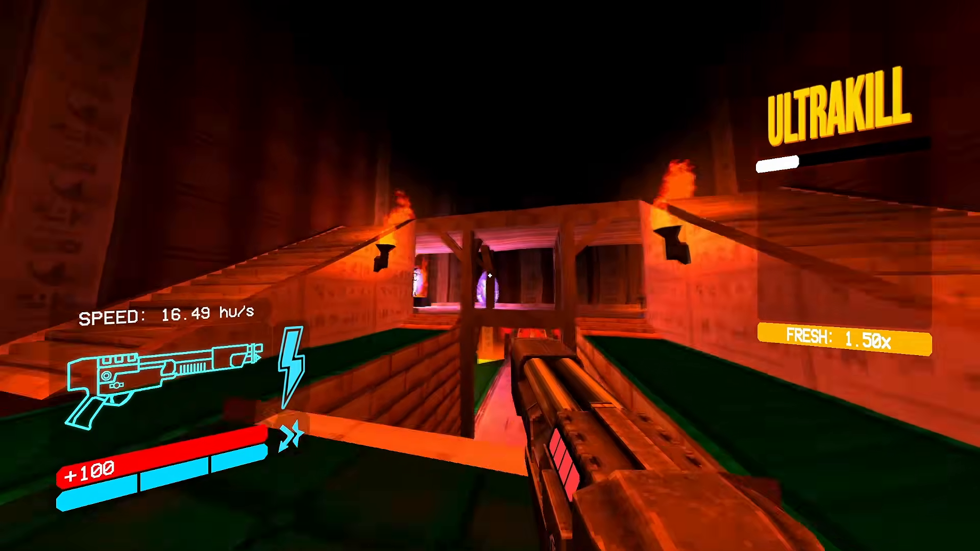
pyautogui.press('2')
pyautogui.rightClick(491, 276)
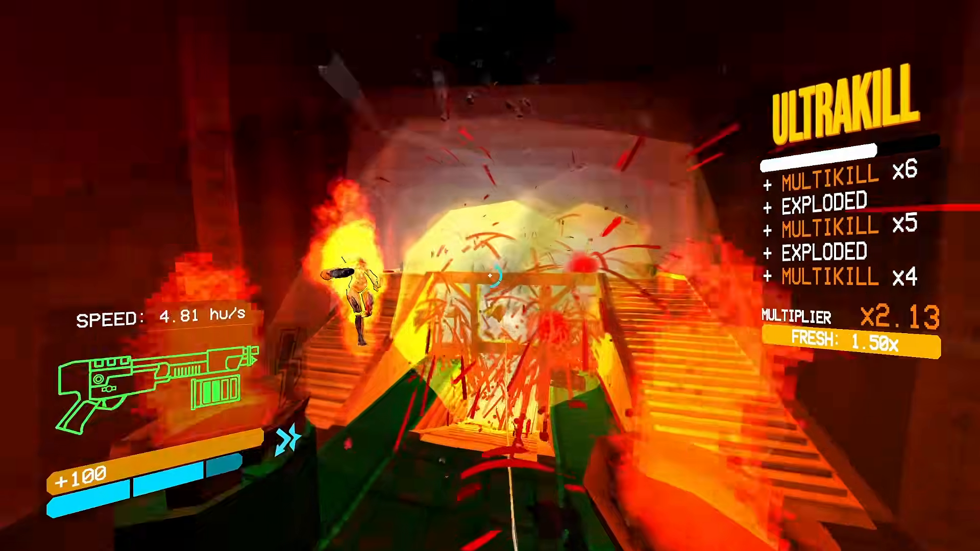
pyautogui.press('1')
pyautogui.click(490, 276)
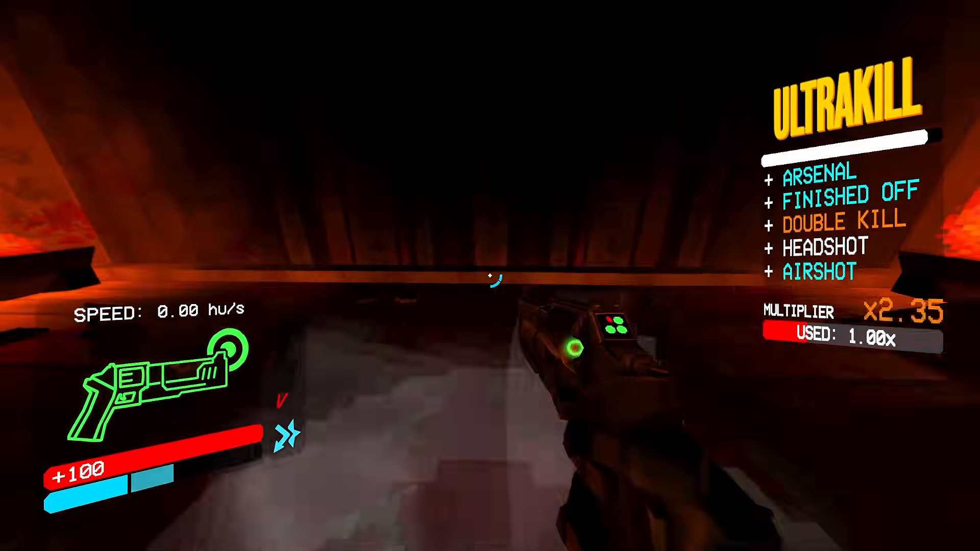
pyautogui.rightClick(491, 275)
pyautogui.click(490, 276)
pyautogui.press('1')
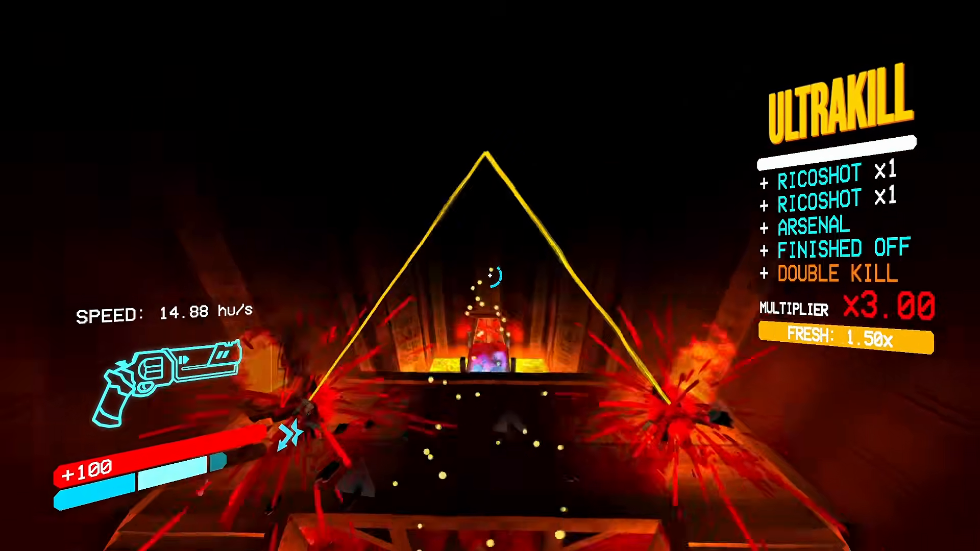
pyautogui.press('shift')
pyautogui.press('1')
pyautogui.click(490, 276)
pyautogui.press('1')
pyautogui.click(490, 276)
pyautogui.press('2')
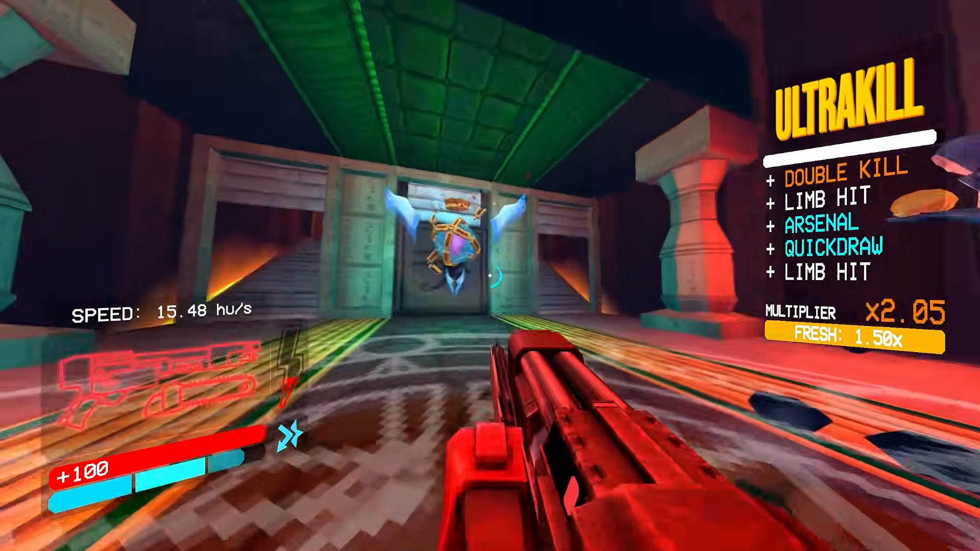
pyautogui.press('shift')
pyautogui.click(490, 276)
pyautogui.press('f')
pyautogui.press('1')
pyautogui.click(490, 275)
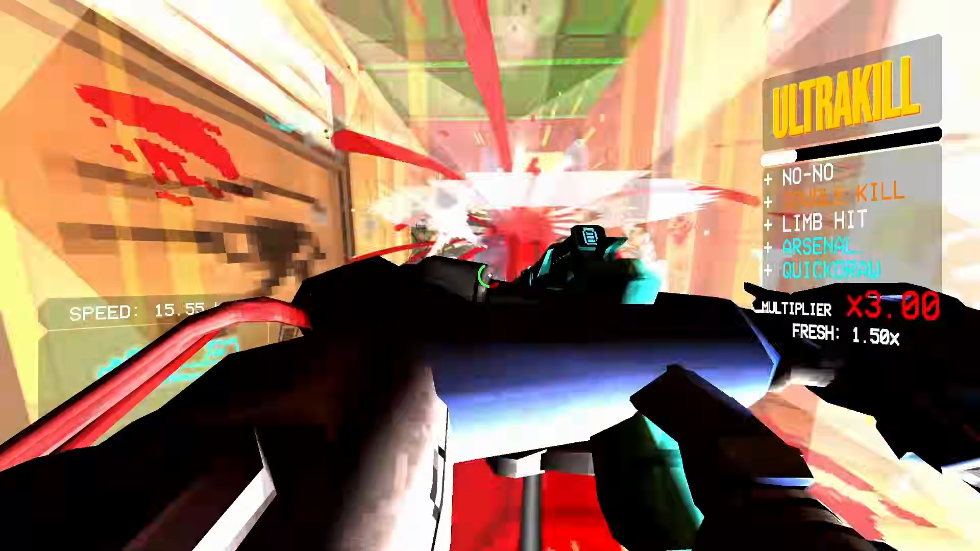
pyautogui.press('f')
pyautogui.press('f')
pyautogui.click(490, 276)
pyautogui.press('2')
pyautogui.click(490, 276)
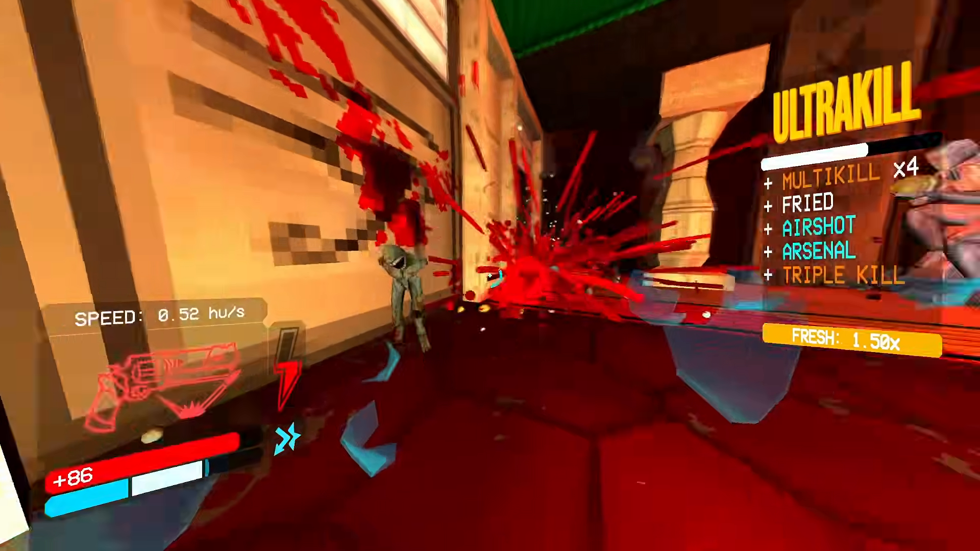
pyautogui.press('1')
pyautogui.click(490, 275)
pyautogui.press('1')
pyautogui.click(490, 275)
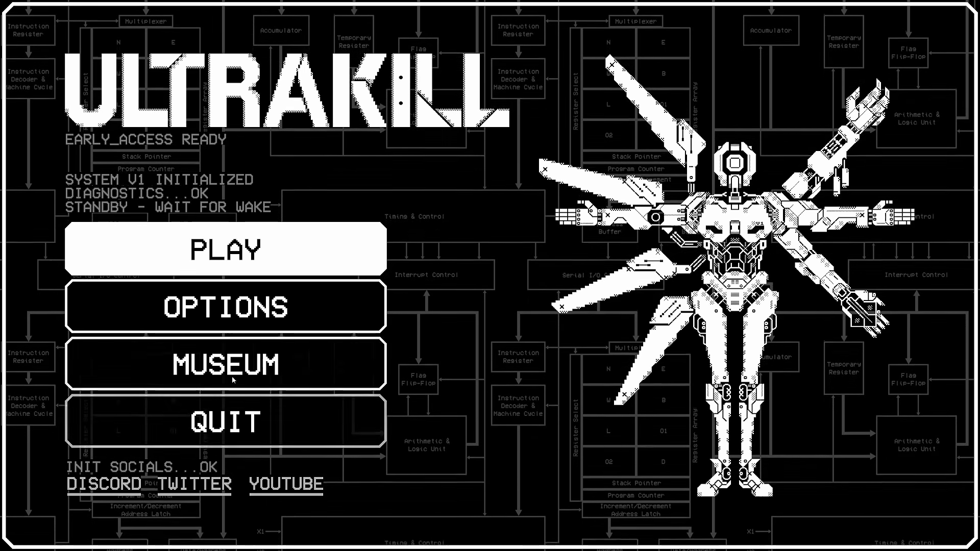
# - Open the UltraCoins configuration in the game's plugin options, review its settings and go back
pyautogui.click(224, 328)
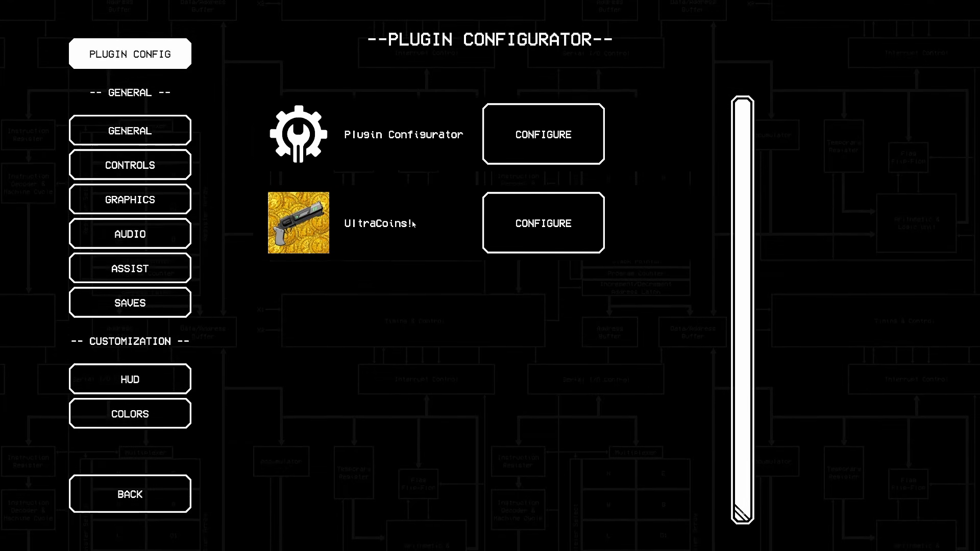
pyautogui.click(534, 227)
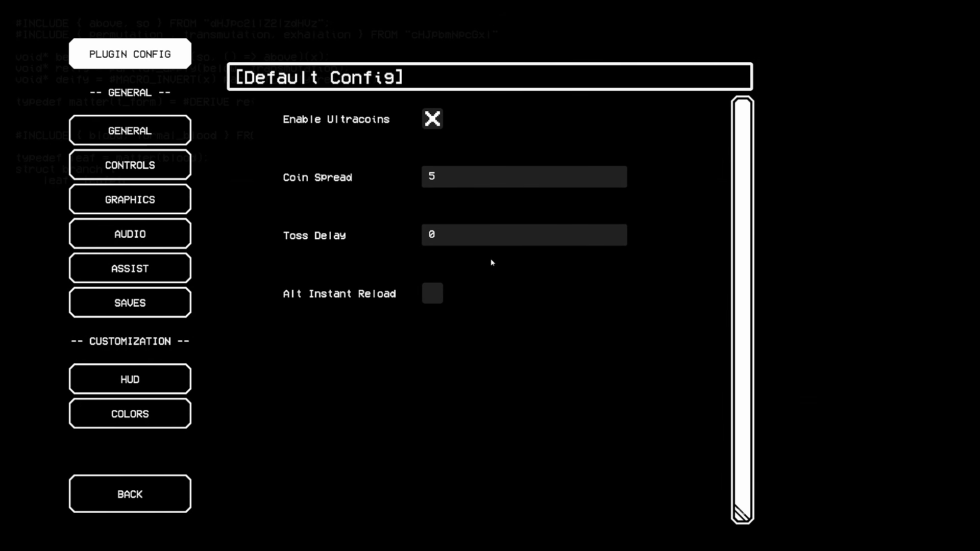
pyautogui.click(172, 497)
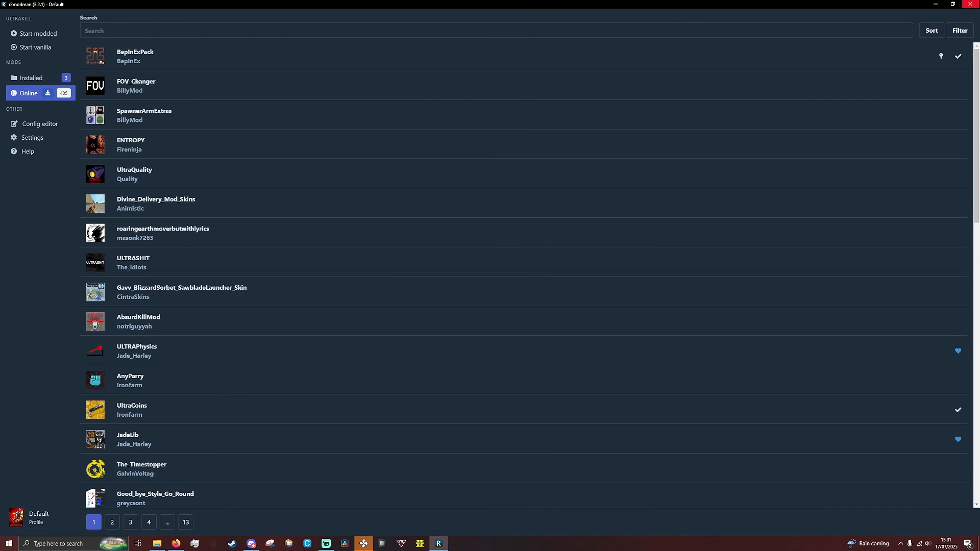
# - Close r2modman, switch to Steam and browse ULTRAKILL's local files from the library, moving the opened folder window aside
pyautogui.click(970, 4)
pyautogui.click(73, 19)
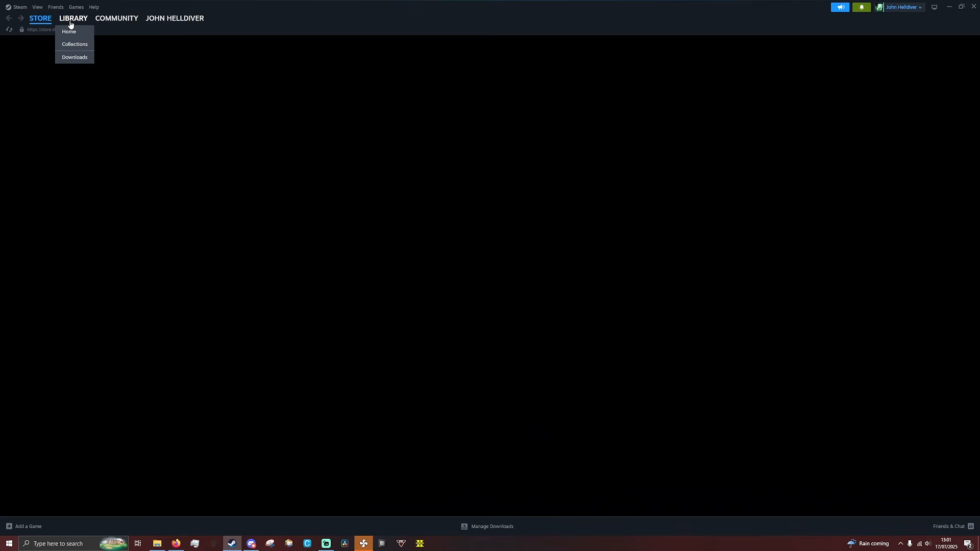
pyautogui.click(152, 239)
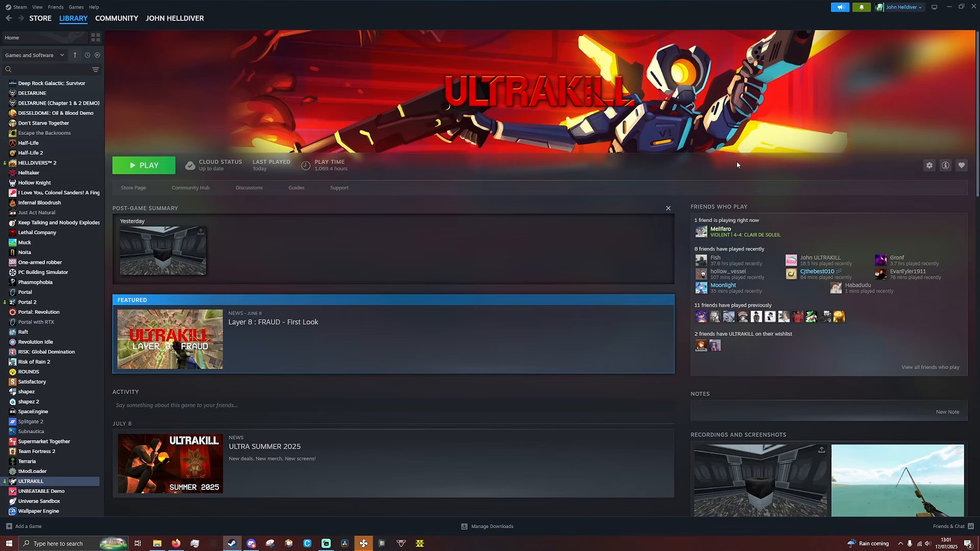
pyautogui.click(929, 166)
pyautogui.moveTo(939, 207)
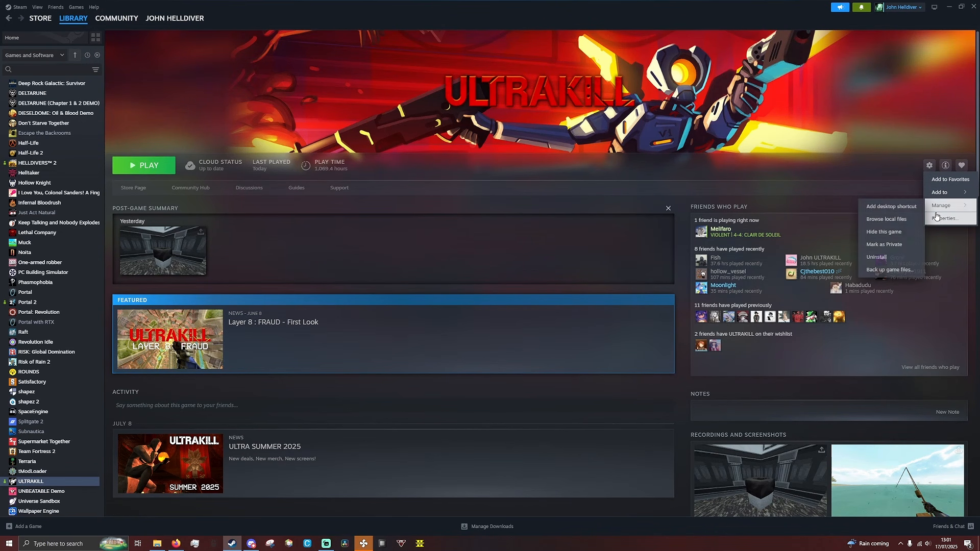
pyautogui.click(882, 219)
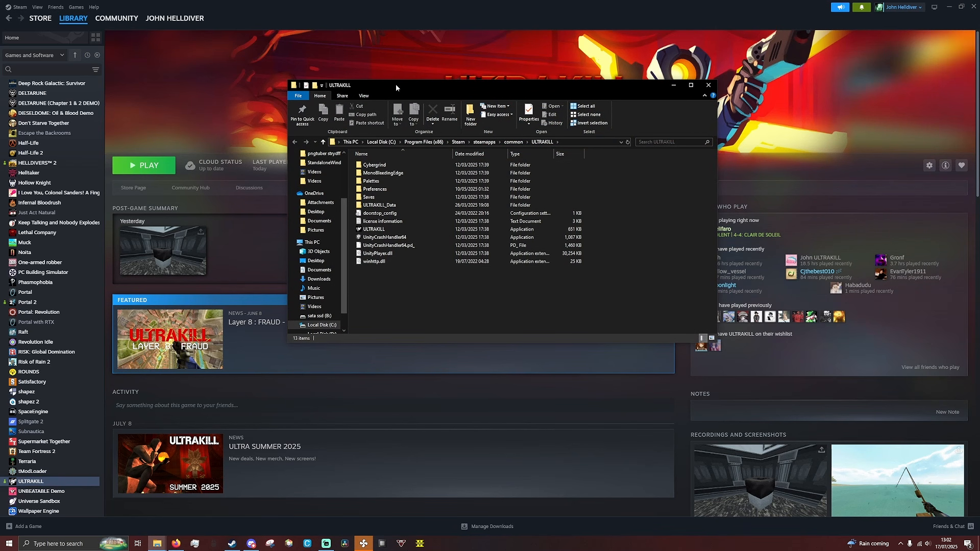
pyautogui.moveTo(396, 88); pyautogui.dragTo(503, 74)
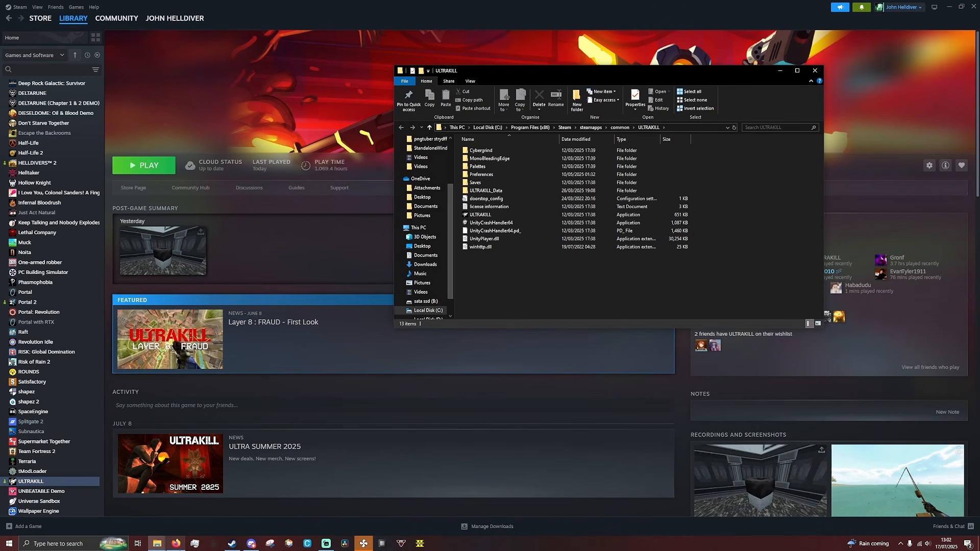
# - Switch to Firefox, search the web for bepinexpack, open its Thunderstore page and manually download the BepInExPack zip
pyautogui.click(176, 544)
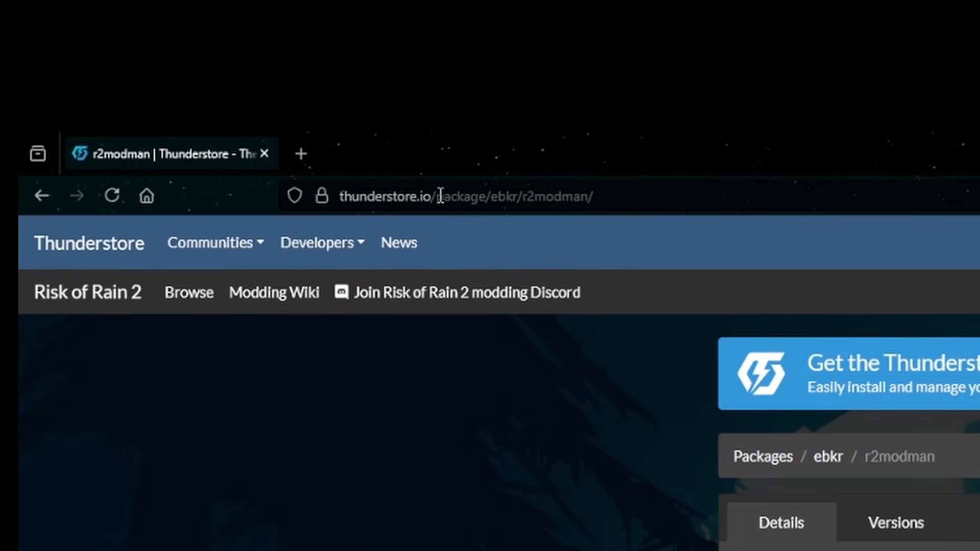
pyautogui.click(167, 27)
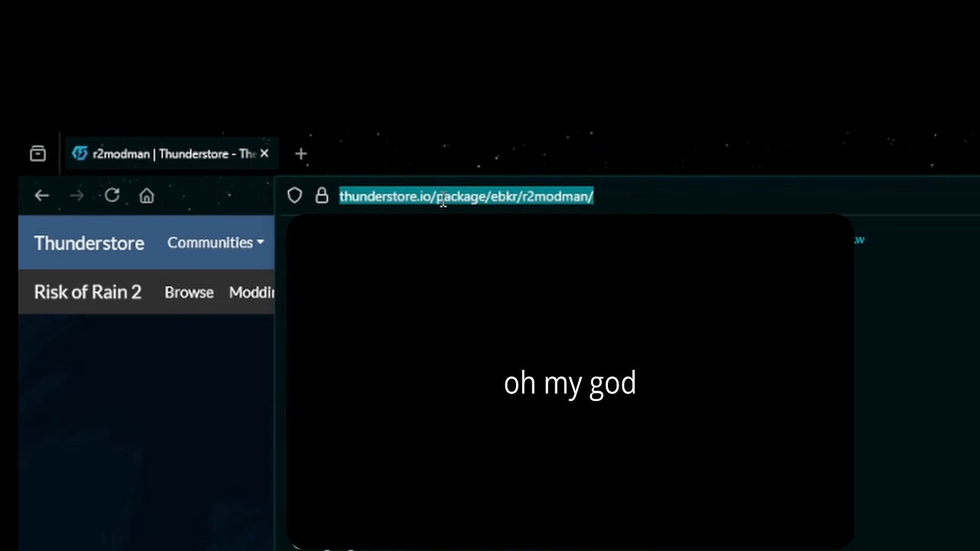
pyautogui.write('bepin')
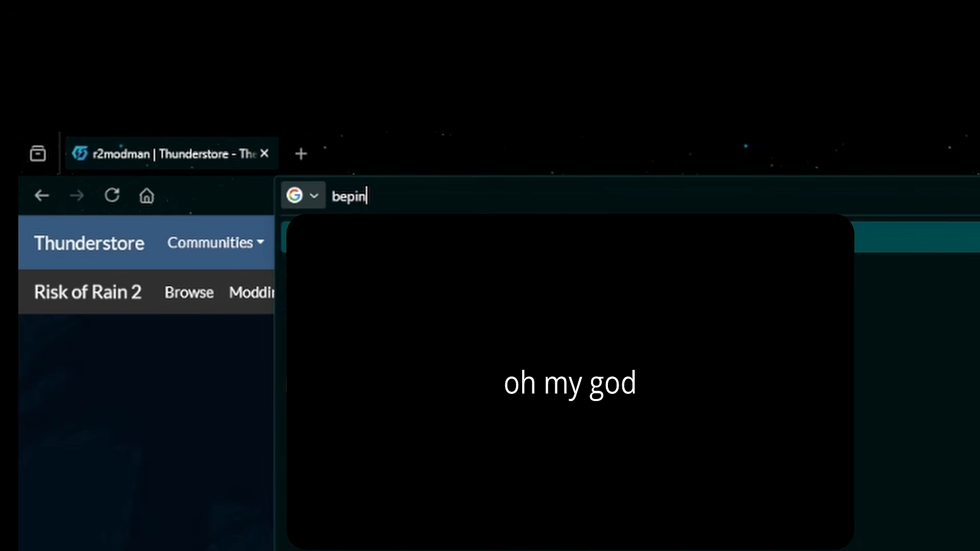
pyautogui.write('expack')
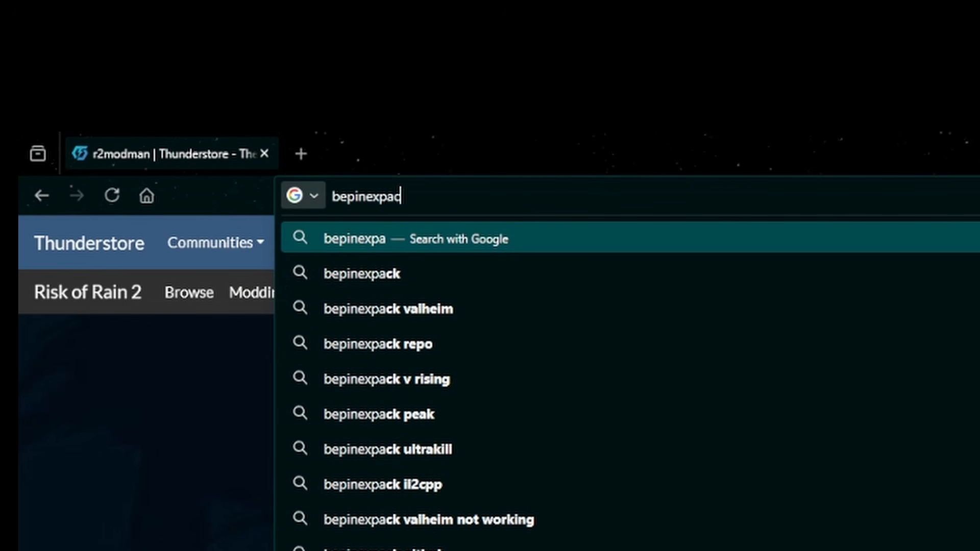
pyautogui.press('Return')
pyautogui.click(174, 120)
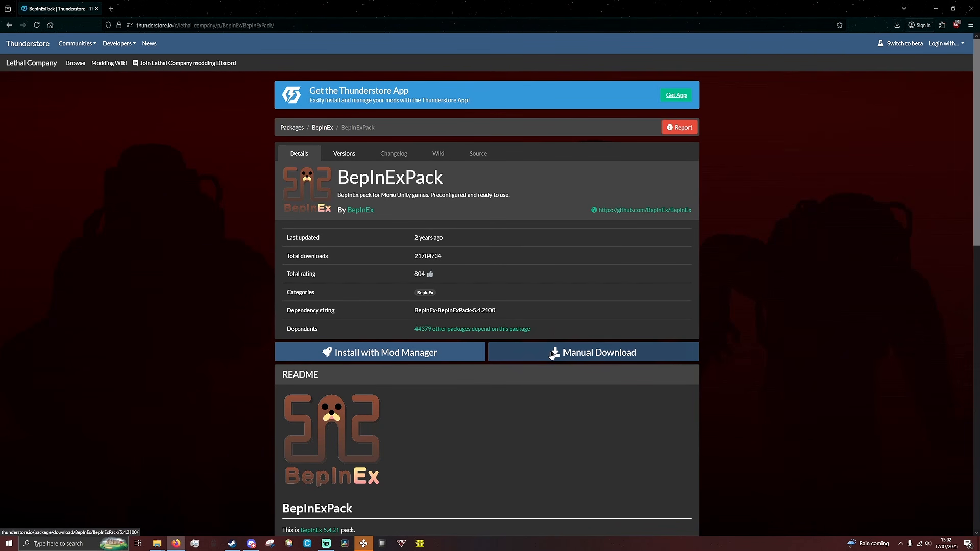
pyautogui.click(551, 355)
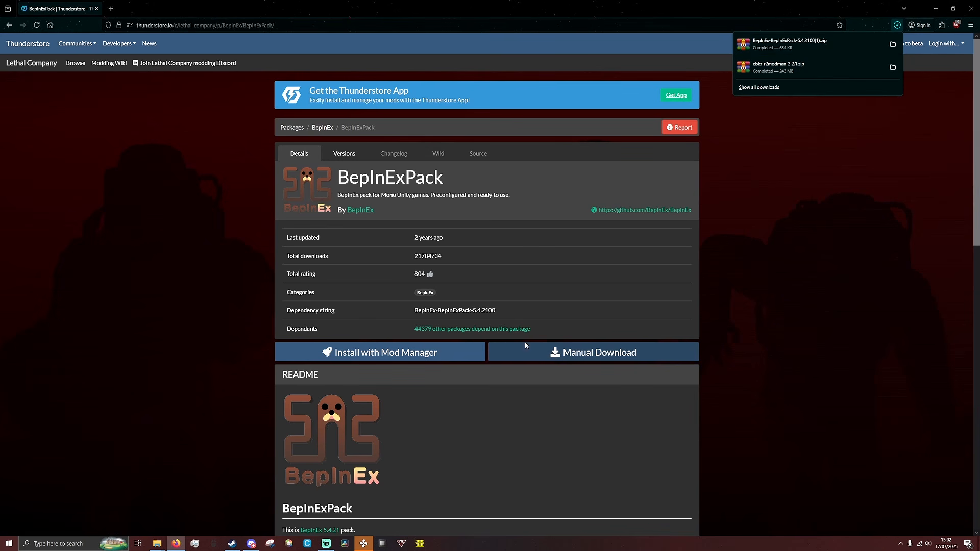
# - Bring up the r2modman and ULTRAKILL folder windows side by side and go up to Downloads in the r2modman one
pyautogui.click(158, 544)
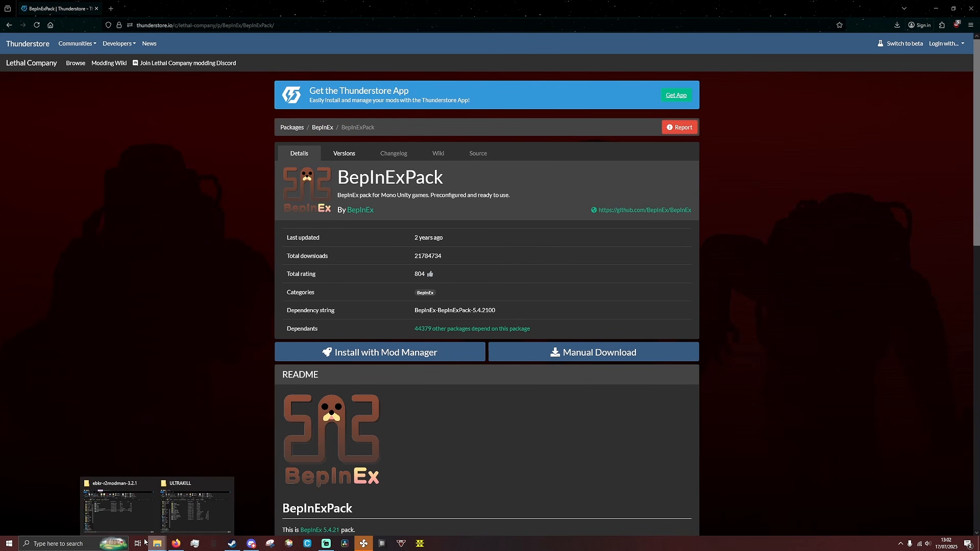
pyautogui.click(117, 508)
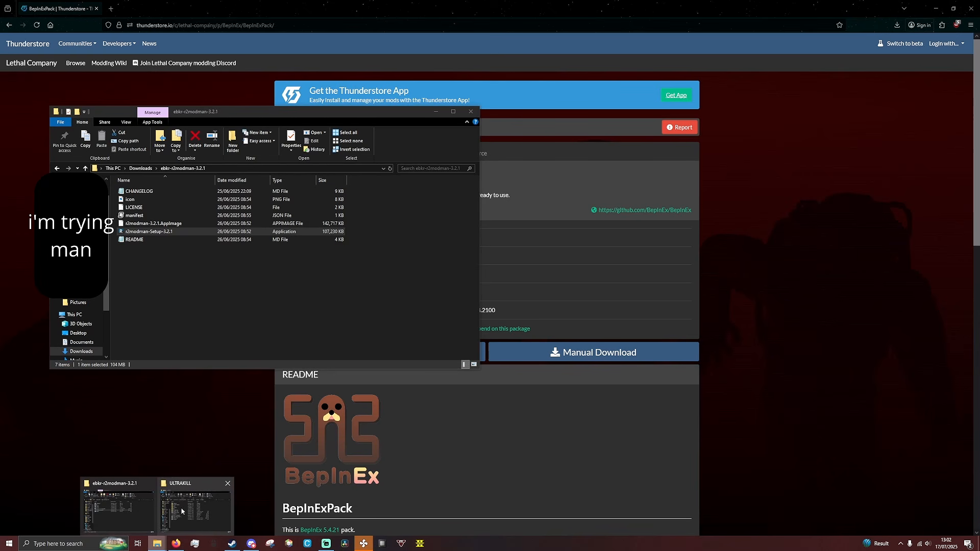
pyautogui.click(196, 508)
pyautogui.moveTo(498, 85); pyautogui.dragTo(593, 134)
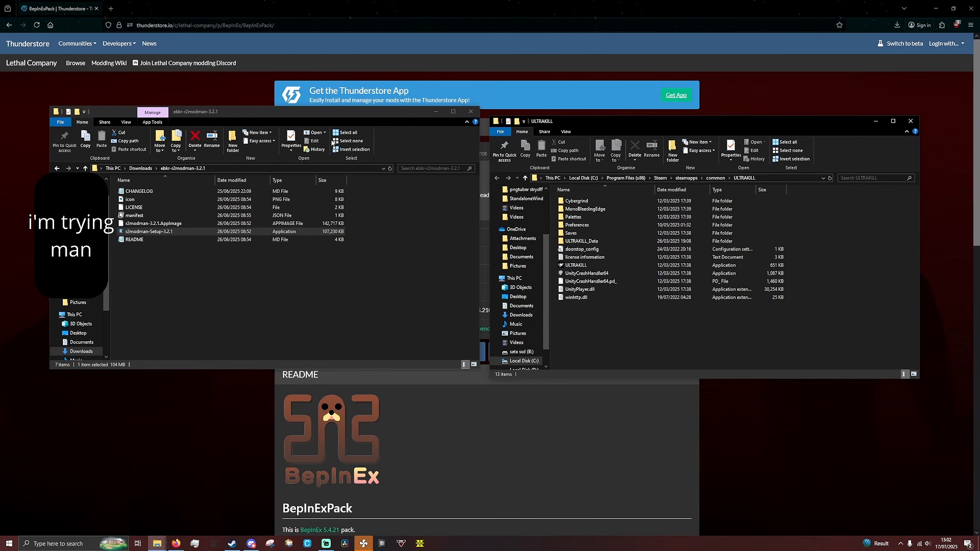
pyautogui.click(135, 168)
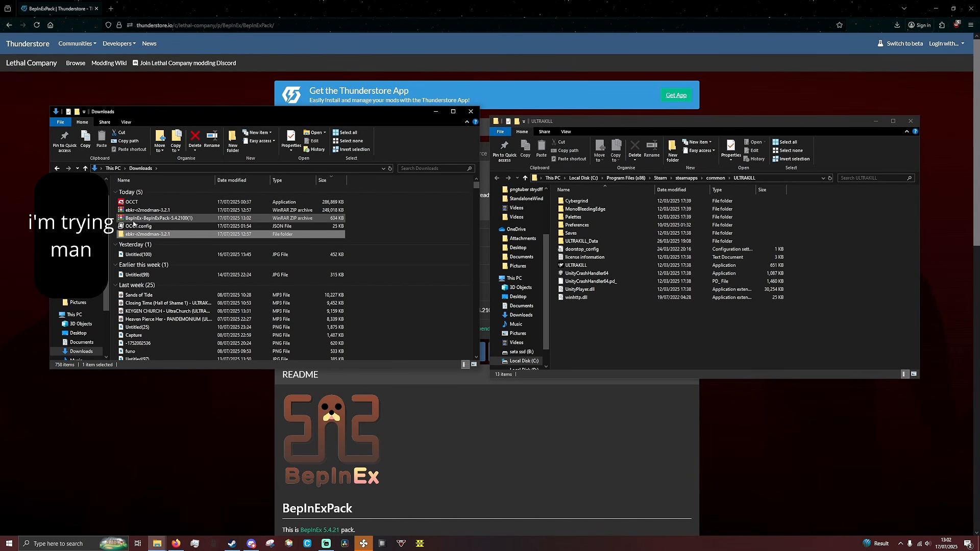
# - Extract the downloaded BepInExPack zip into its own folder and move the BepInEx folder from inside it into the ULTRAKILL game folder
pyautogui.rightClick(134, 221)
pyautogui.click(173, 269)
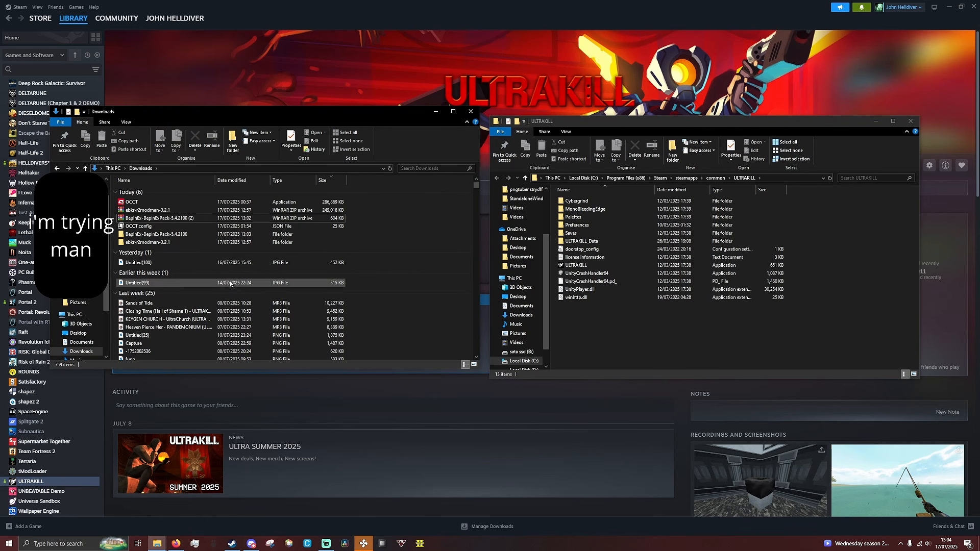
pyautogui.doubleClick(187, 236)
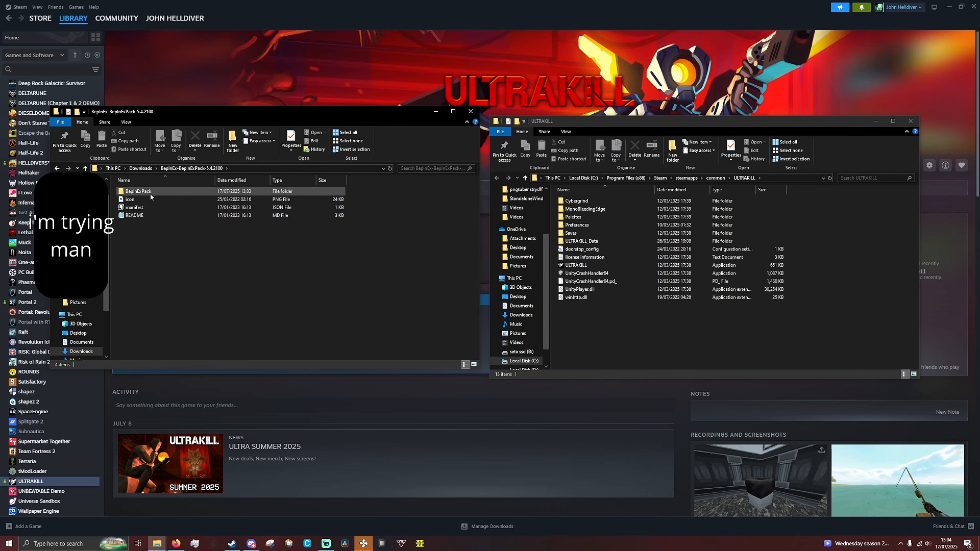
pyautogui.doubleClick(129, 192)
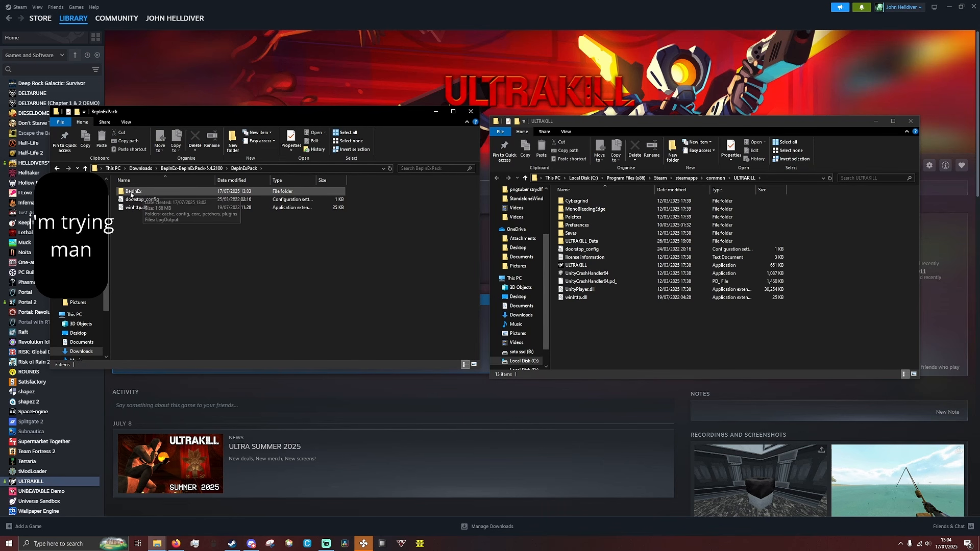
pyautogui.moveTo(126, 193); pyautogui.dragTo(591, 316)
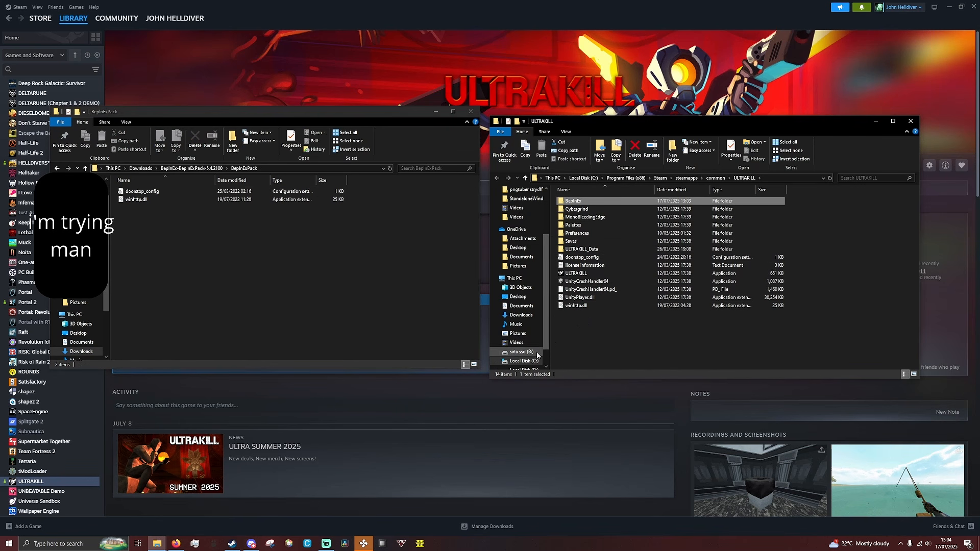
# - Switch to Steam, launch ULTRAKILL from its library page and quit the game from its main menu
pyautogui.click(470, 405)
pyautogui.click(143, 166)
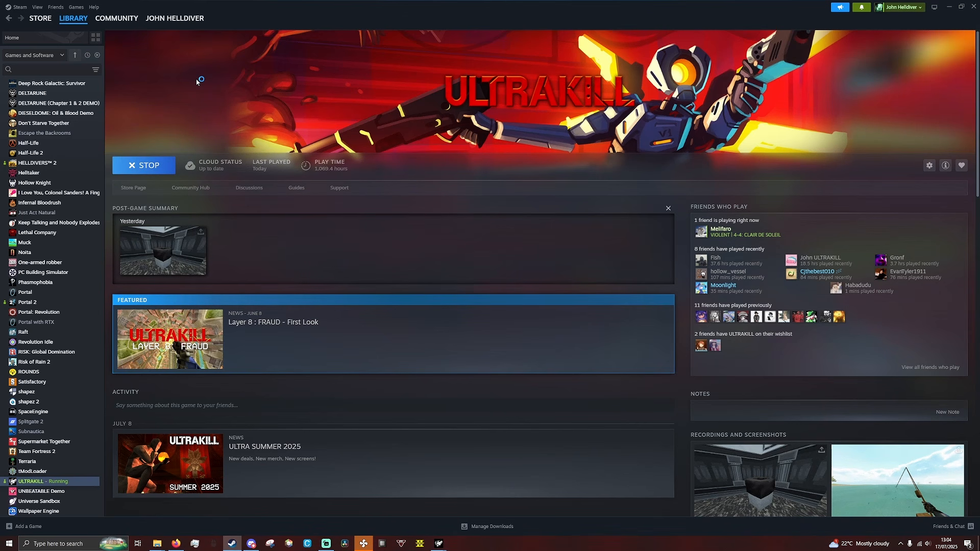
pyautogui.click(439, 543)
pyautogui.click(453, 521)
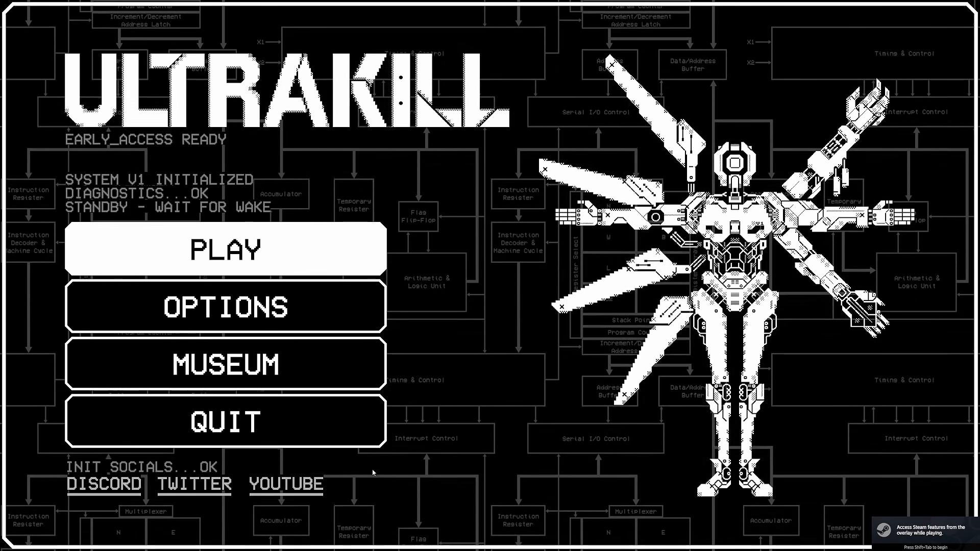
pyautogui.click(318, 417)
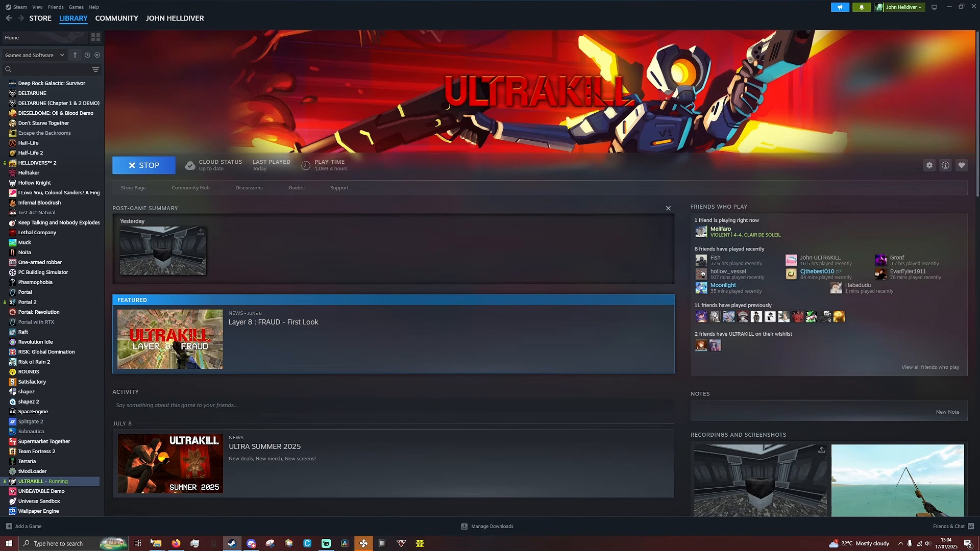
# - Bring up the ULTRAKILL folder window, open plugins inside BepInEx and reposition the window
pyautogui.moveTo(157, 544)
pyautogui.click(181, 520)
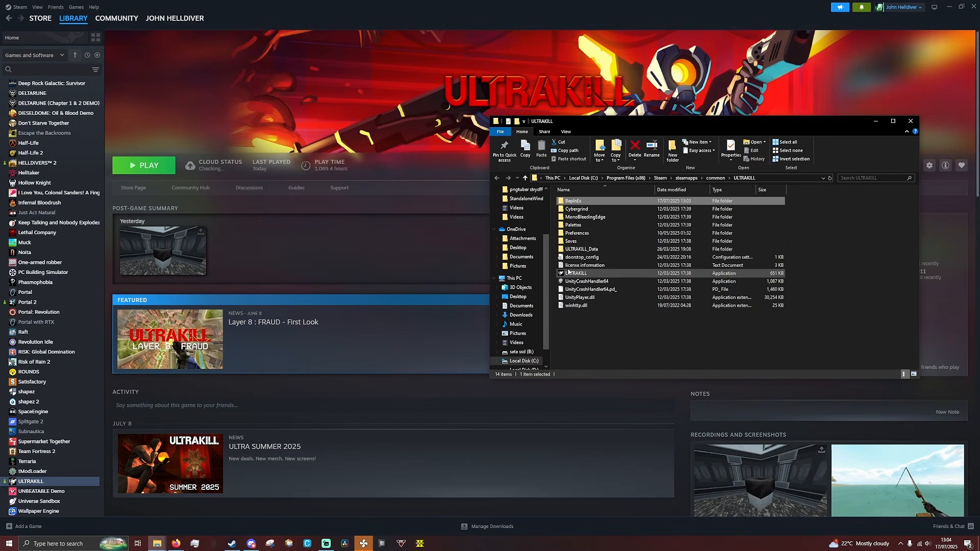
pyautogui.moveTo(676, 115); pyautogui.dragTo(418, 104)
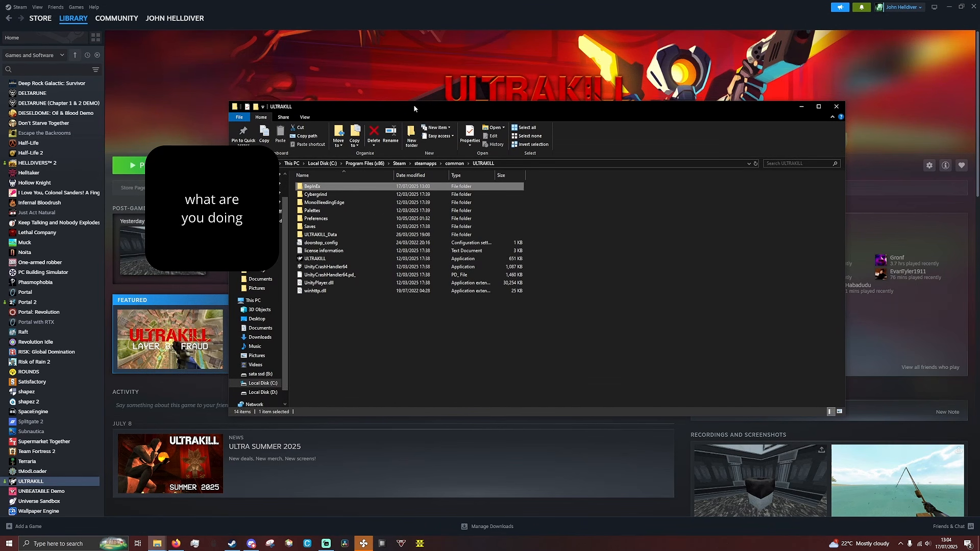
pyautogui.doubleClick(316, 187)
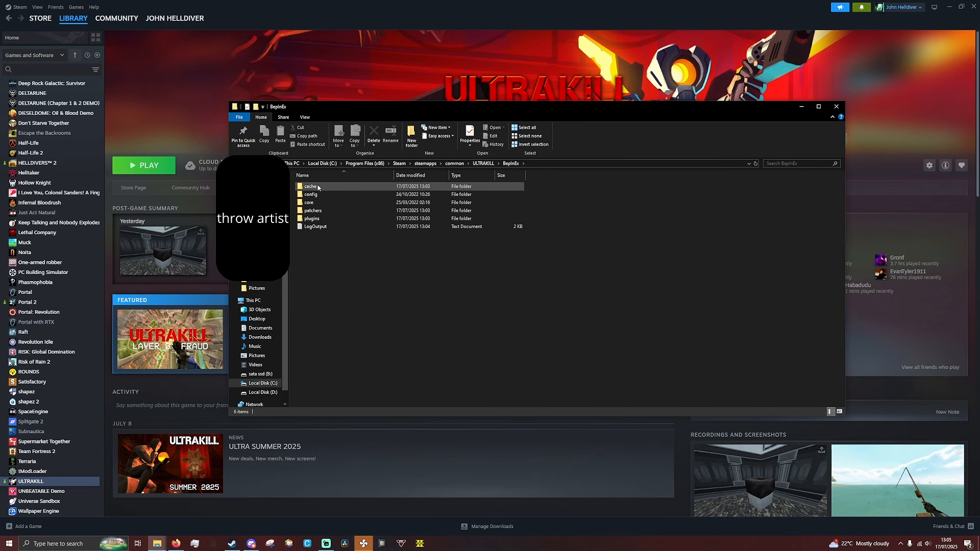
pyautogui.doubleClick(314, 220)
pyautogui.moveTo(326, 105); pyautogui.dragTo(430, 102)
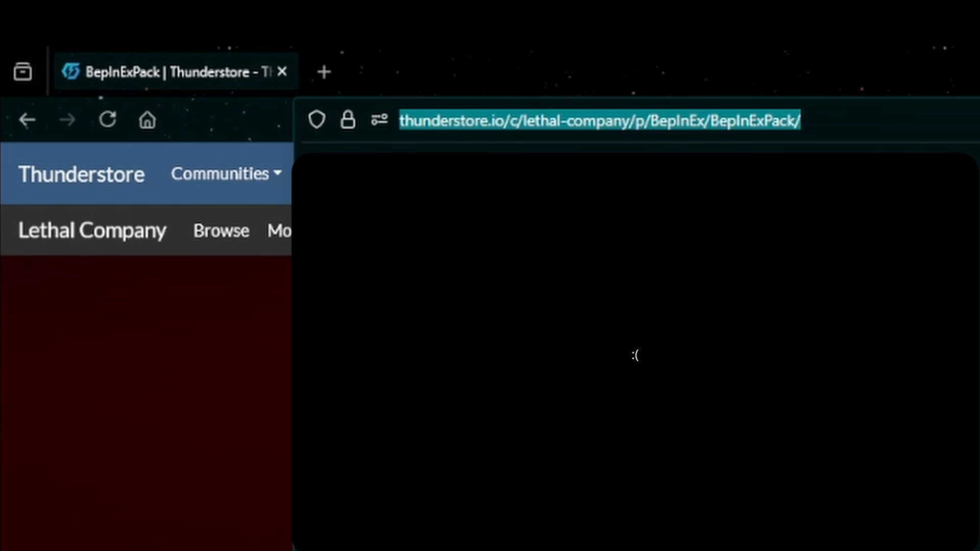
# - Switch to Firefox, search the web for ultracoins, open its Thunderstore page and manually download the UltraCoins zip
pyautogui.write('ultracoins')
pyautogui.press('Return')
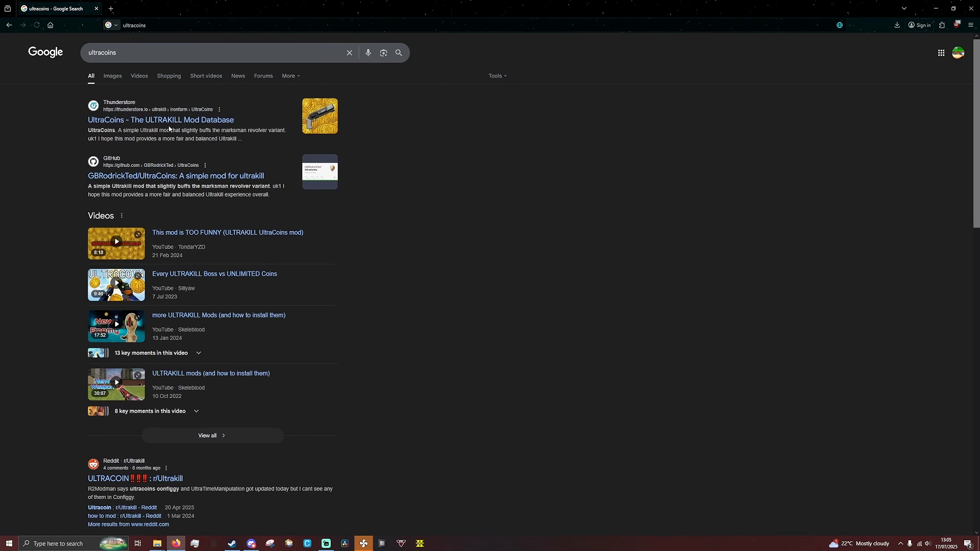
pyautogui.click(169, 123)
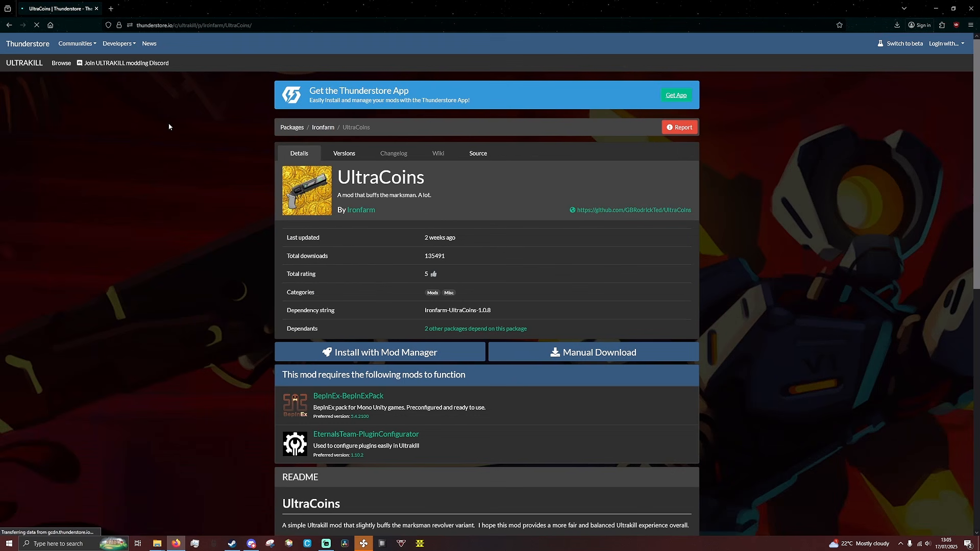
pyautogui.click(529, 359)
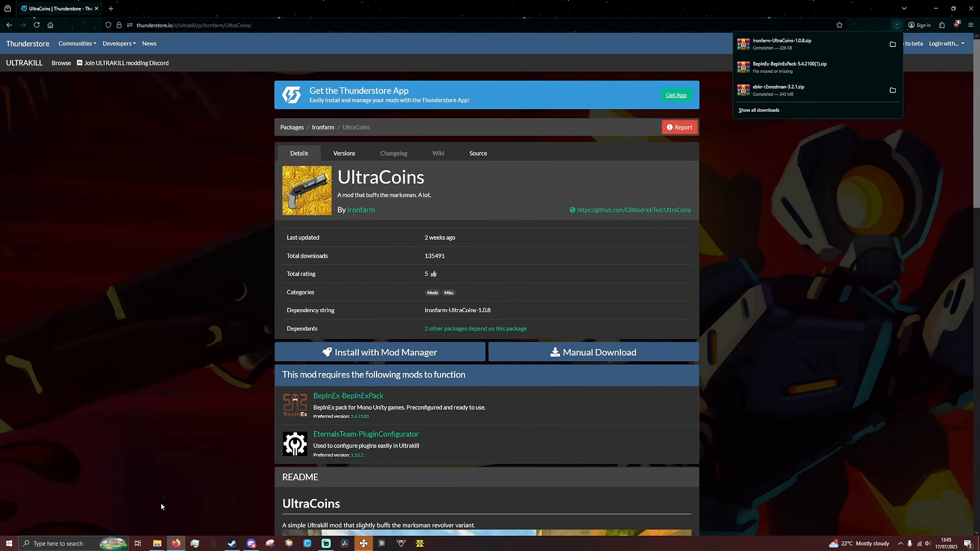
# - Bring up both File Explorer windows, go to Downloads and extract the Ironfarm-UltraCoins-1.0.8 zip into its own folder
pyautogui.click(157, 544)
pyautogui.click(149, 533)
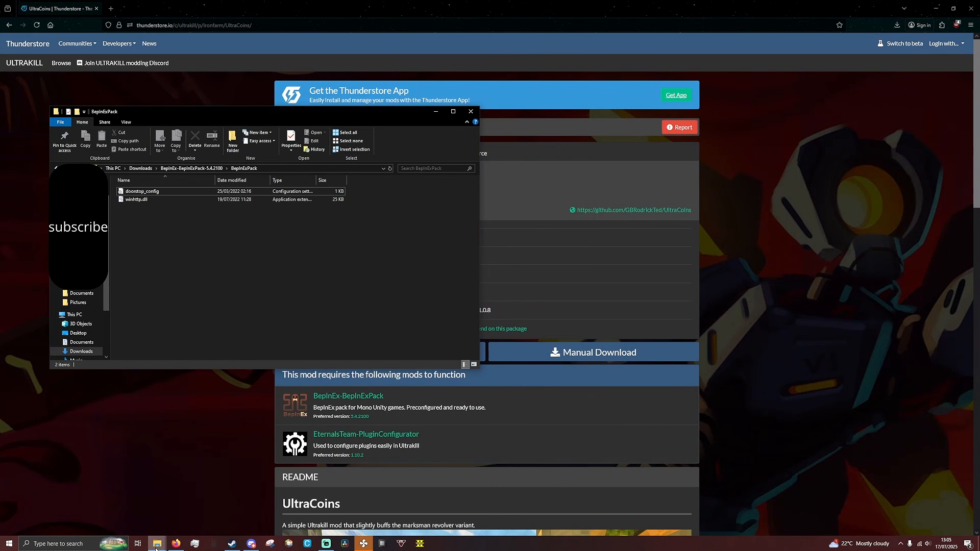
pyautogui.click(156, 548)
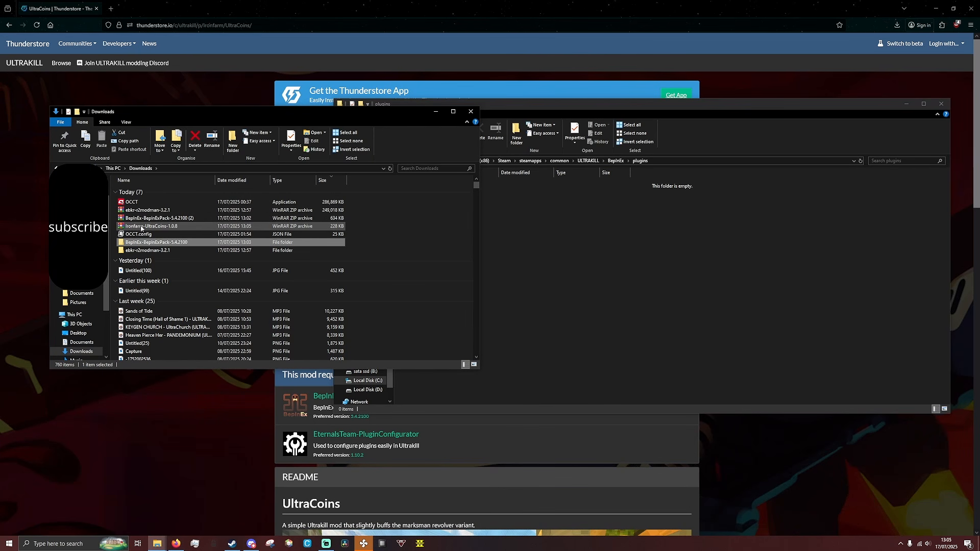
pyautogui.rightClick(142, 227)
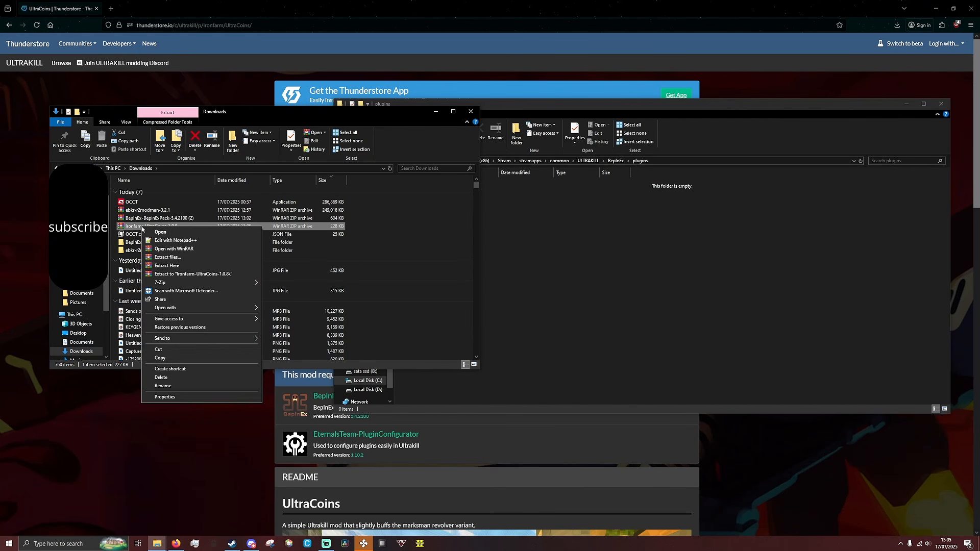
pyautogui.click(186, 274)
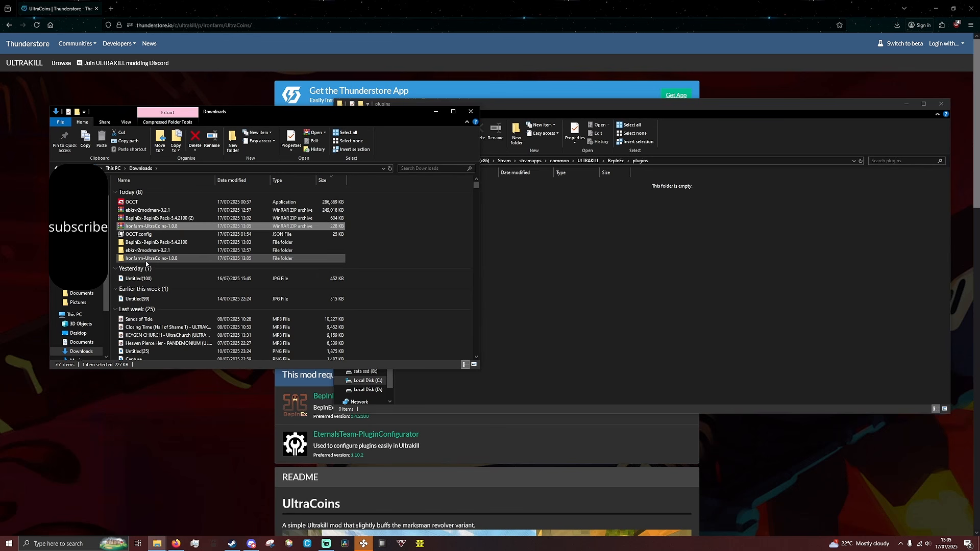
# - Open the extracted UltraCoins package's plugins folder and move its Ultracoins folder into ULTRAKILL's BepInEx plugins folder
pyautogui.doubleClick(146, 261)
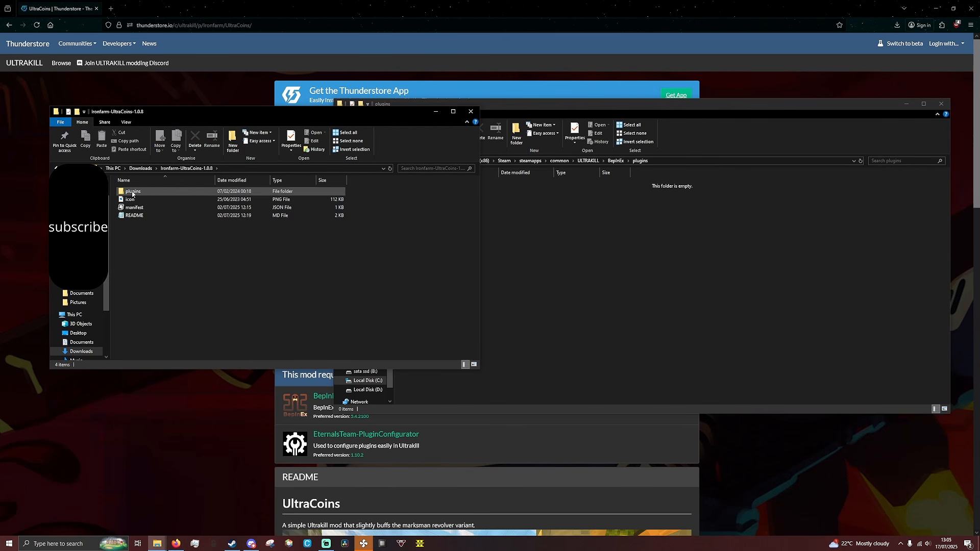
pyautogui.doubleClick(133, 192)
pyautogui.moveTo(137, 194); pyautogui.dragTo(543, 255)
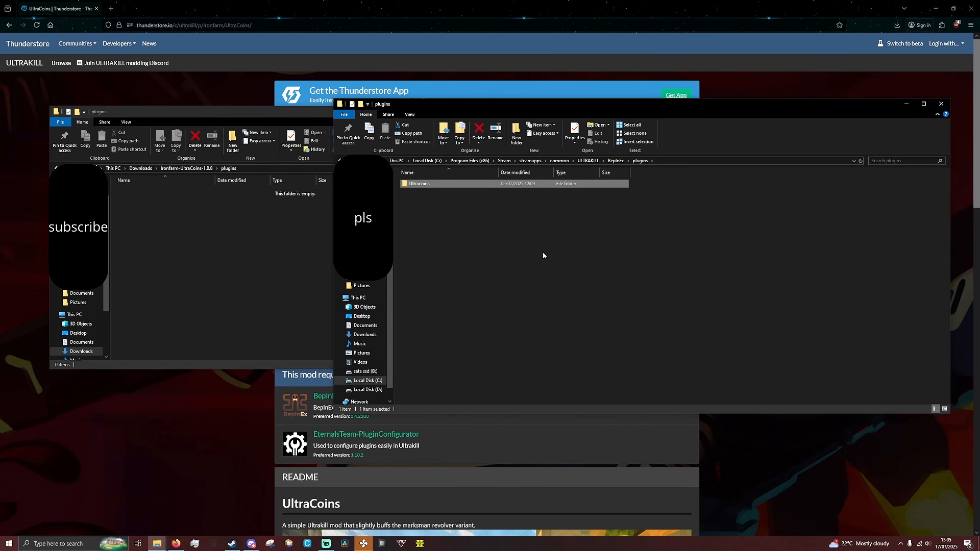
# - Go back up to Downloads and retrace the path into the extracted UltraCoins package's plugins folder
pyautogui.click(187, 254)
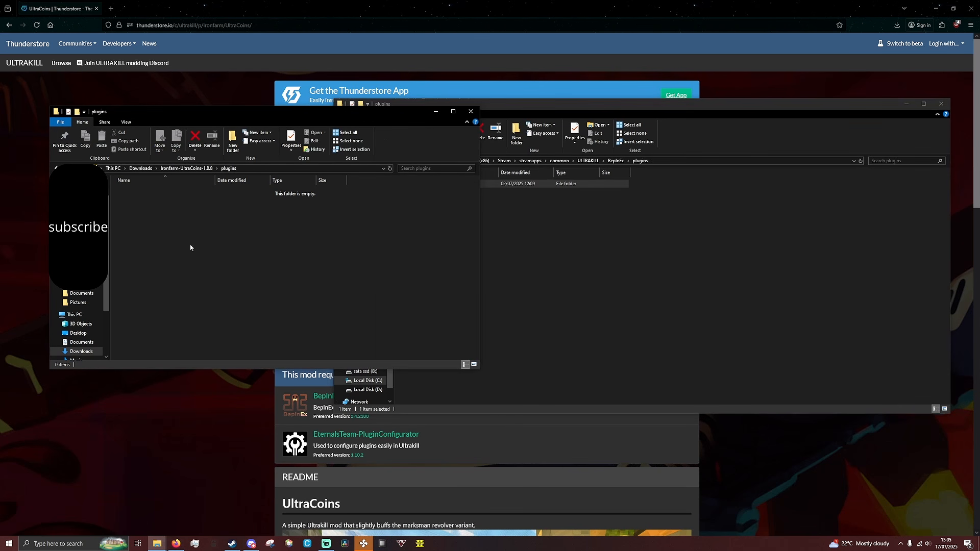
pyautogui.click(180, 169)
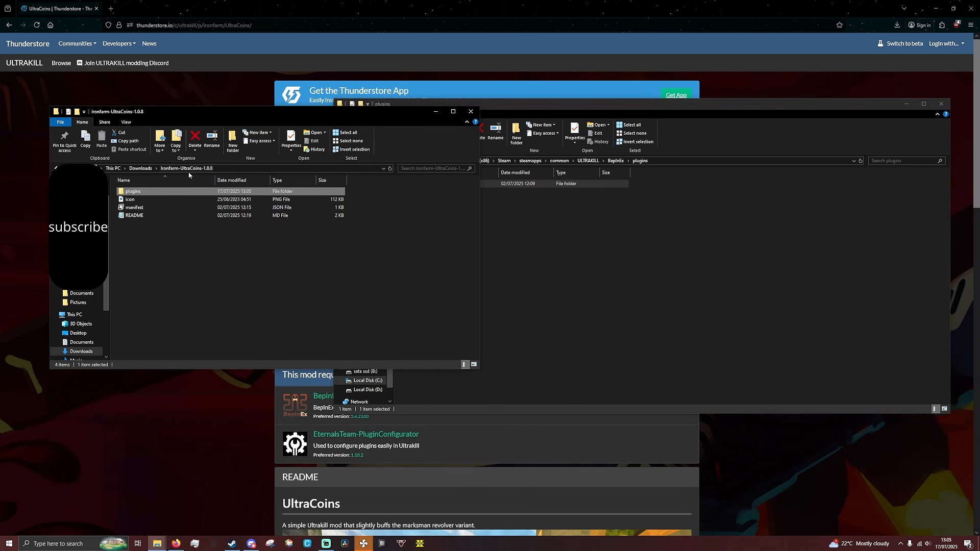
pyautogui.click(140, 168)
pyautogui.doubleClick(144, 259)
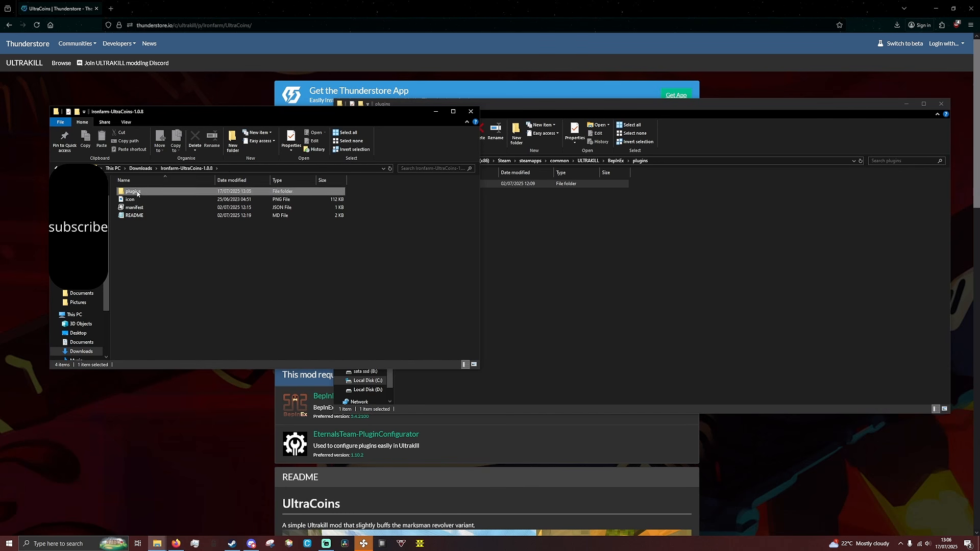
pyautogui.doubleClick(133, 192)
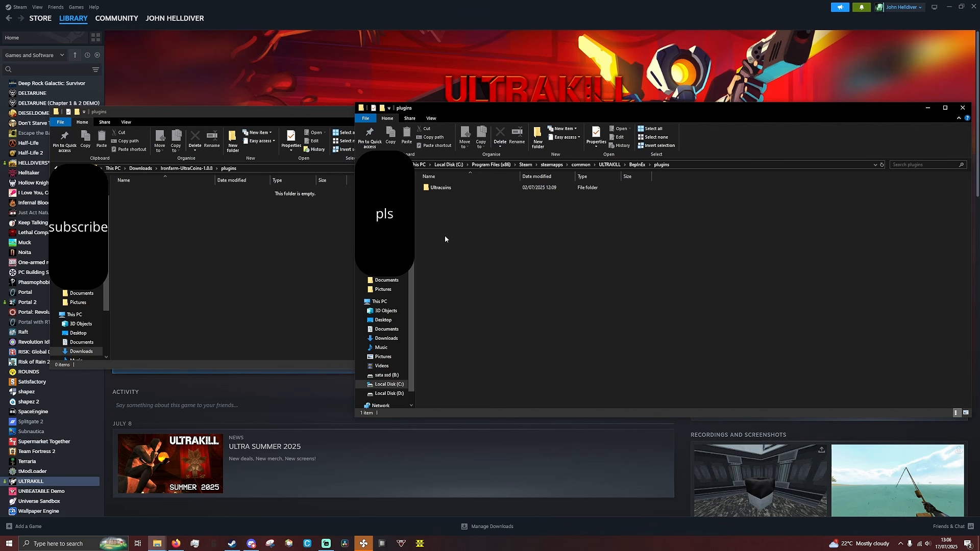
# - Switch to Firefox, search the web for plugin configurator, open its Thunderstore page and manually download the PluginConfigurator zip
pyautogui.click(176, 544)
pyautogui.click(674, 92)
pyautogui.write('pl')
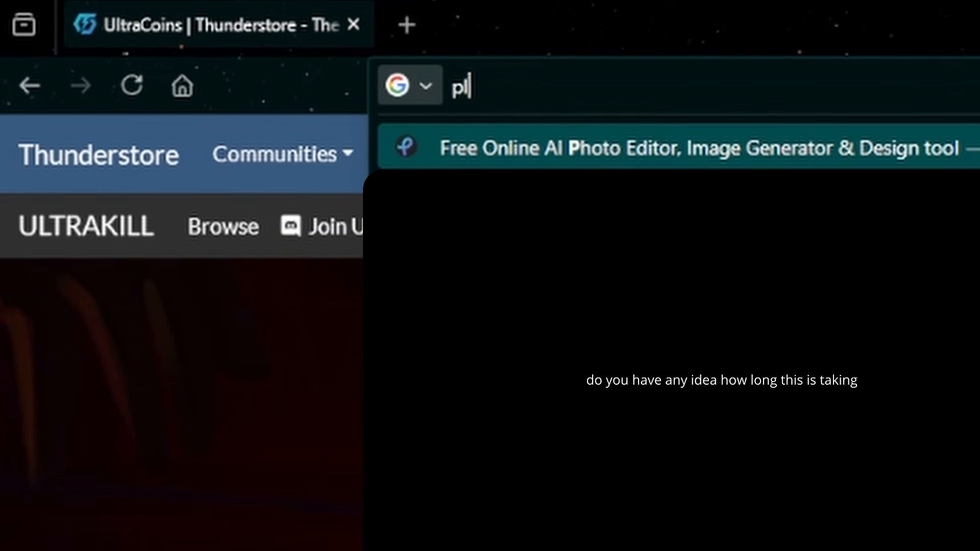
pyautogui.write('ugin configur')
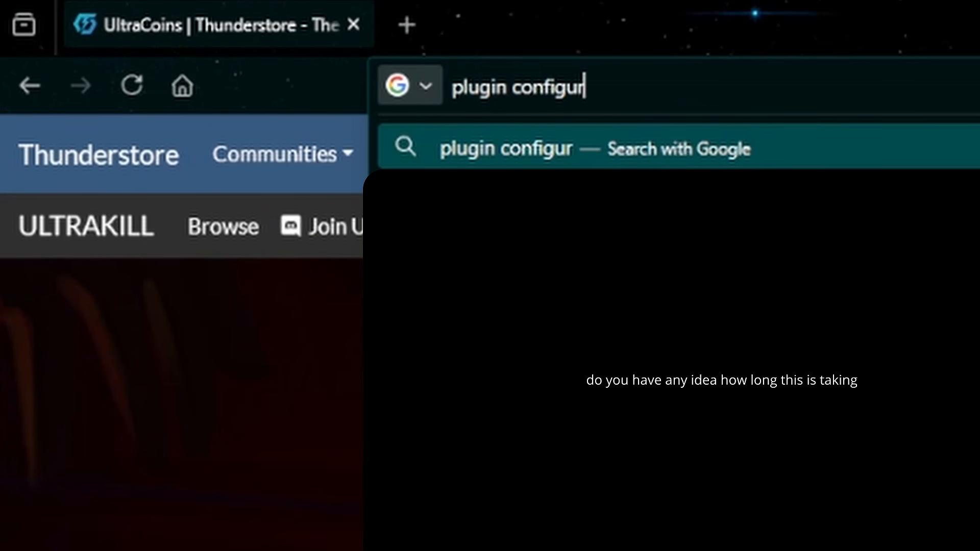
pyautogui.write('ati')
pyautogui.press('BackSpace')
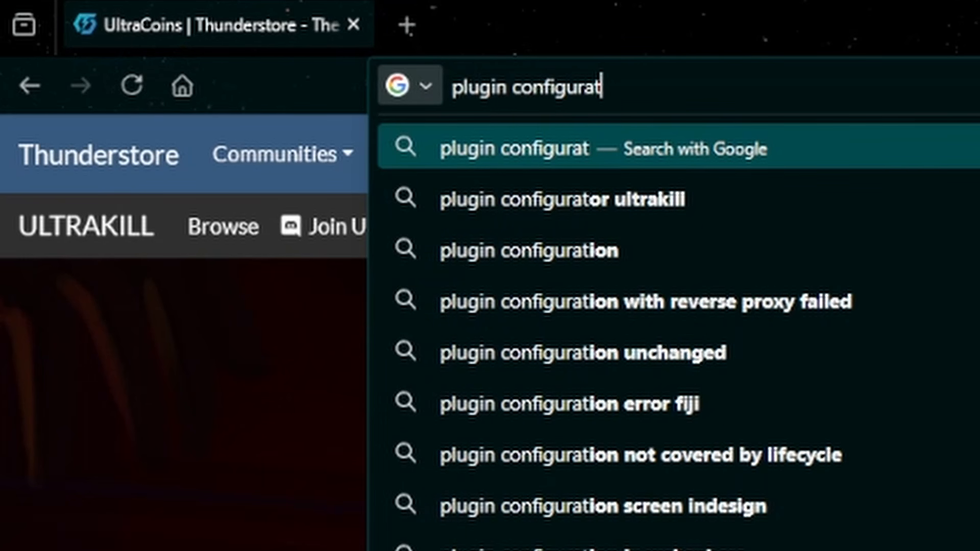
pyautogui.write('or')
pyautogui.press('Return')
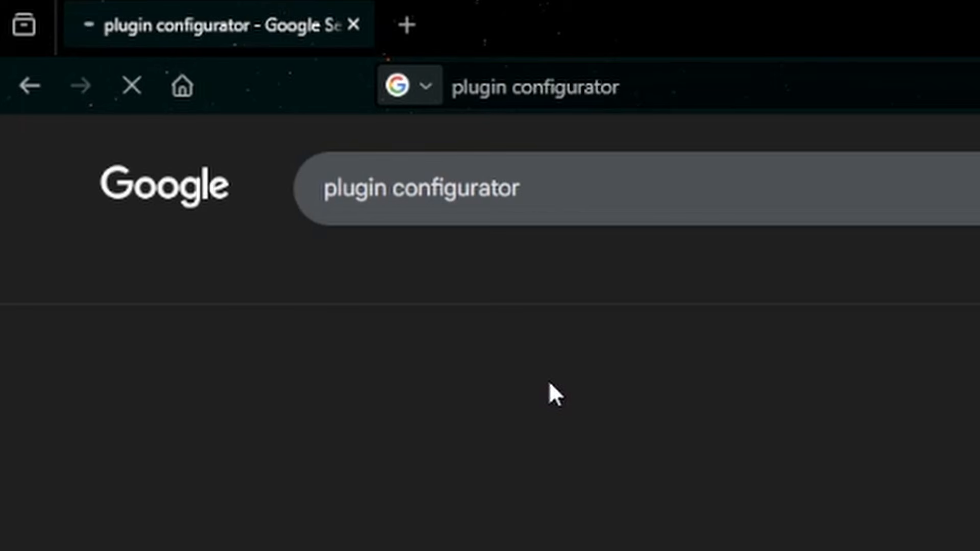
pyautogui.click(184, 120)
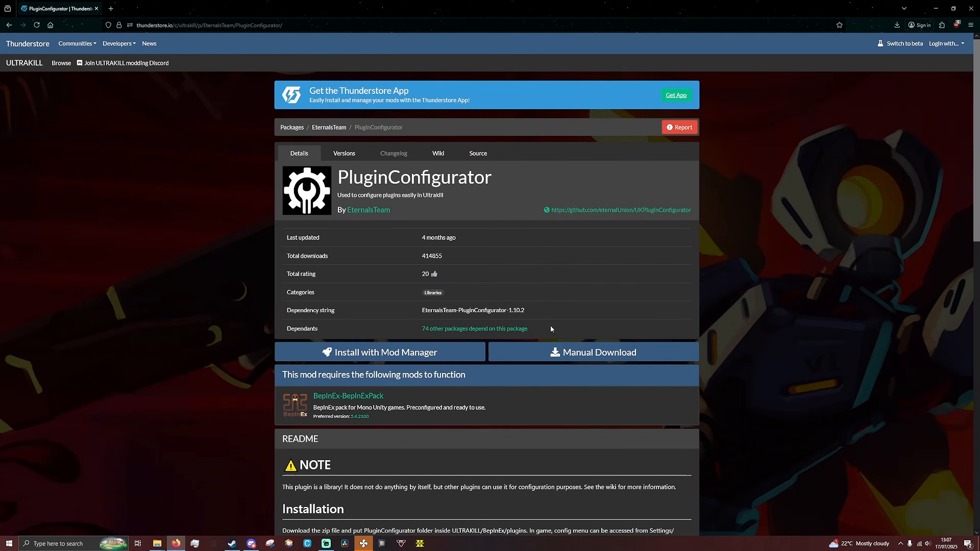
pyautogui.click(584, 351)
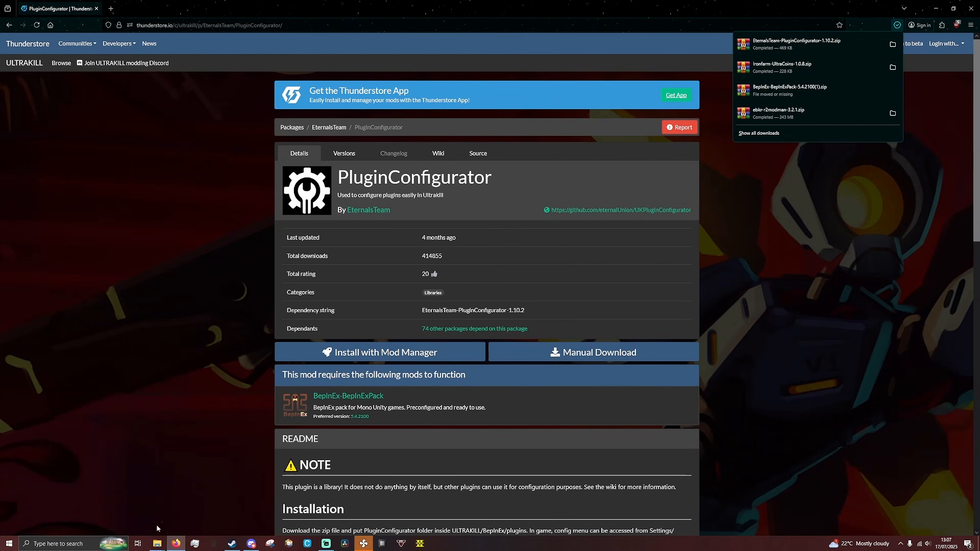
# - Bring up the File Explorer windows, extract the EternalsTeam-PluginConfigurator-1.10.2 zip in Downloads into its own folder and open its plugins folder
pyautogui.moveTo(157, 543)
pyautogui.click(197, 510)
pyautogui.click(142, 519)
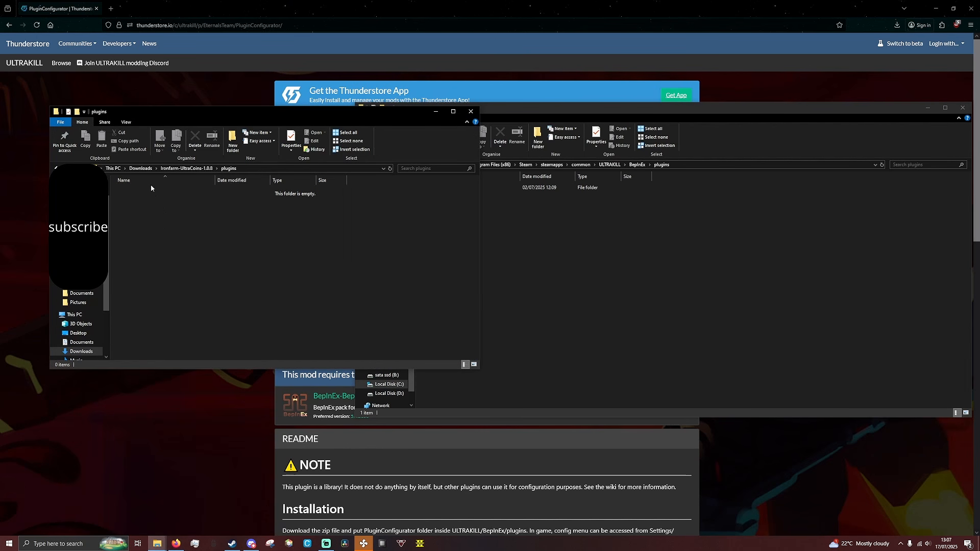
pyautogui.click(140, 169)
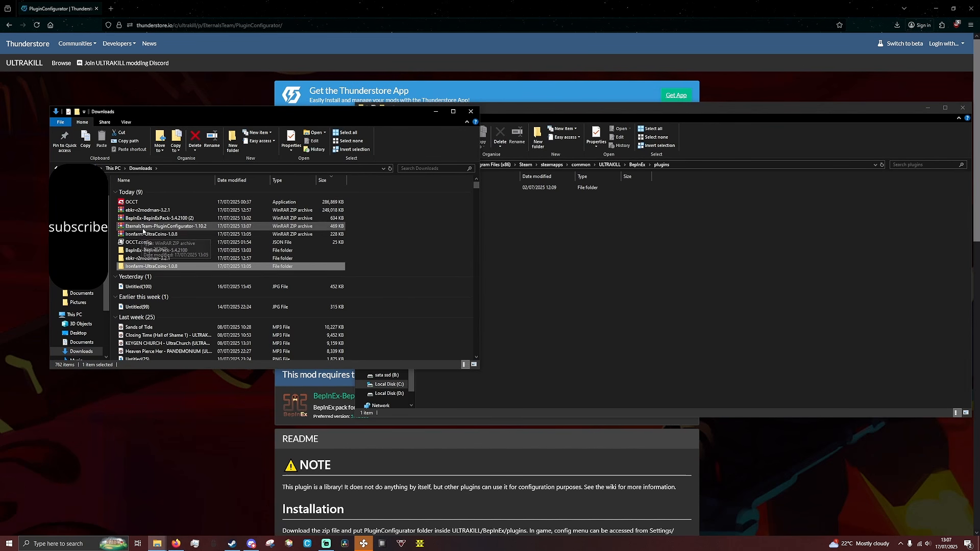
pyautogui.rightClick(143, 226)
pyautogui.click(187, 276)
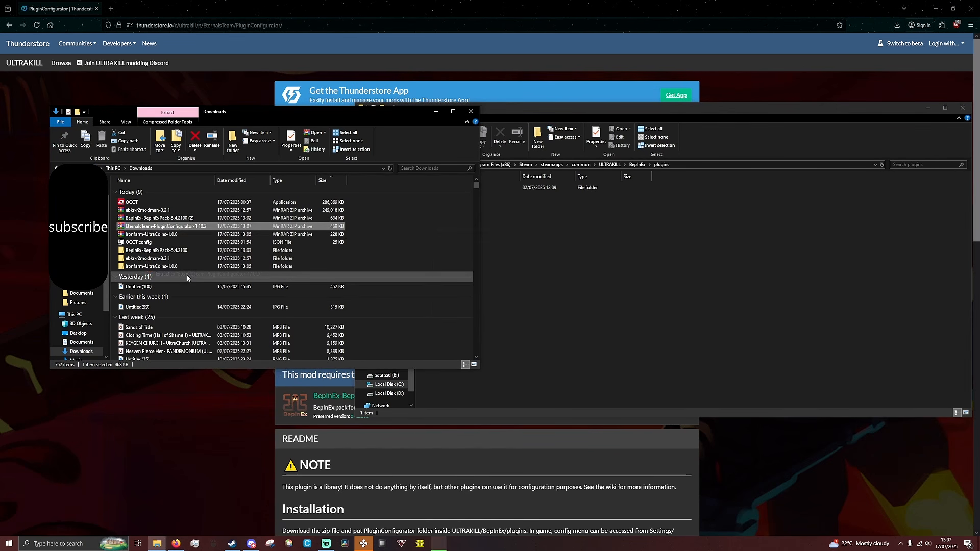
pyautogui.doubleClick(151, 276)
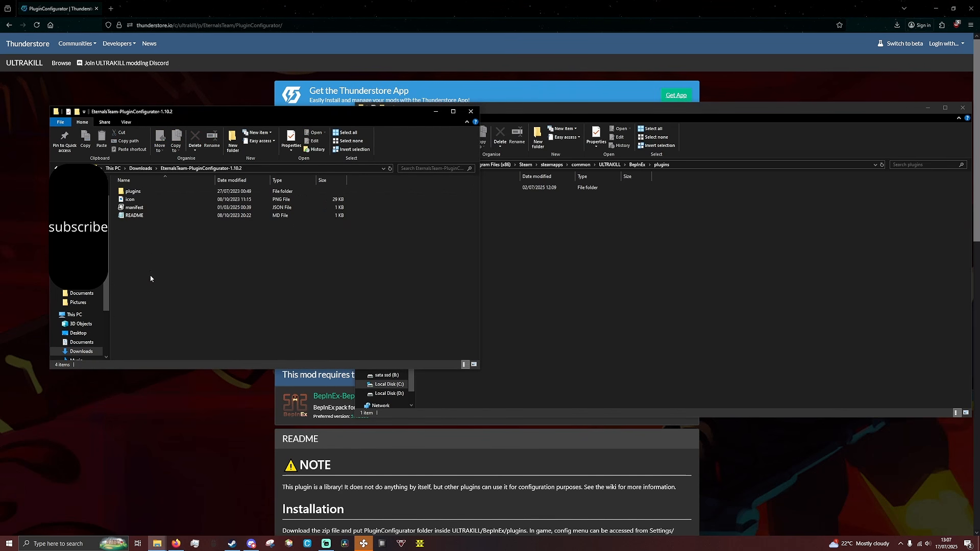
pyautogui.doubleClick(138, 194)
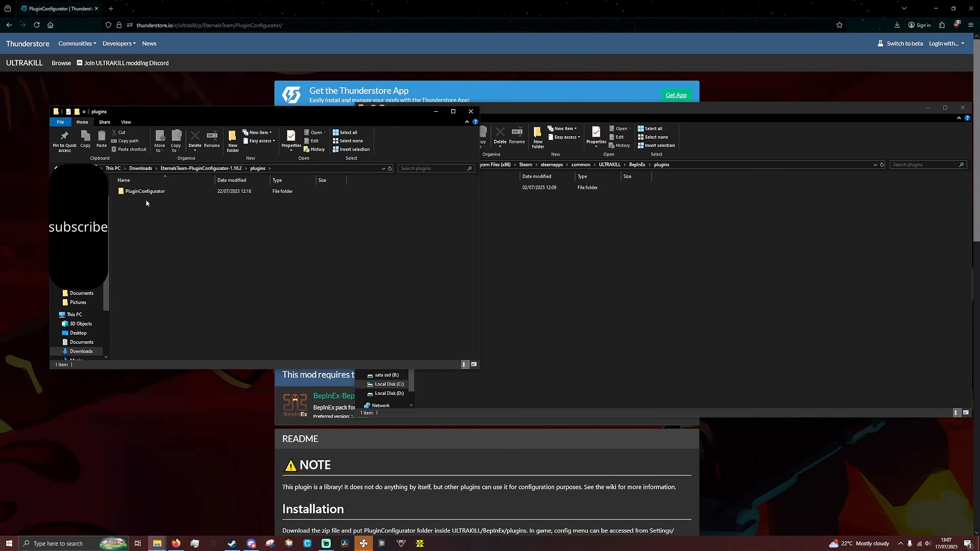
# - Move the PluginConfigurator folder from the extracted package's plugins folder into ULTRAKILL's BepInEx plugins folder and bring Firefox back to the front
pyautogui.moveTo(139, 192); pyautogui.dragTo(511, 247)
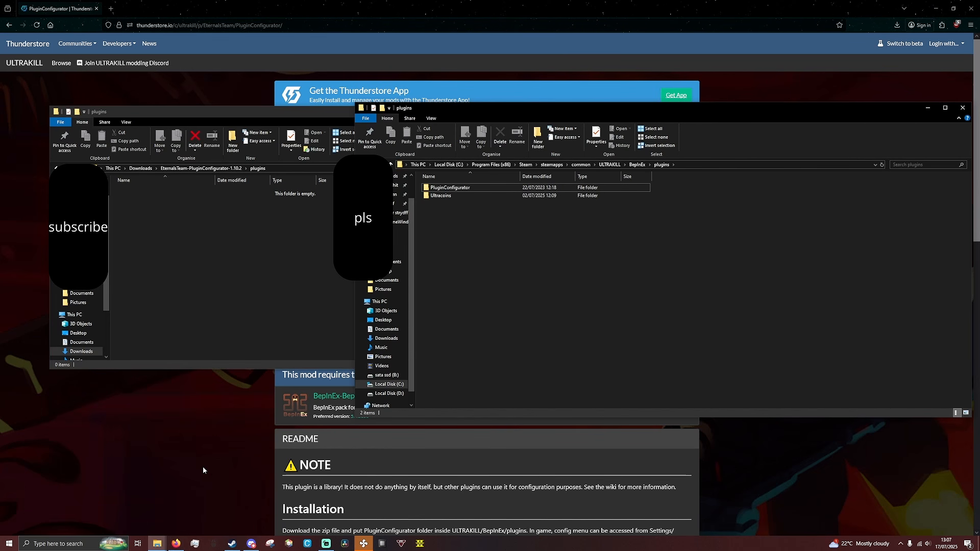
pyautogui.click(199, 484)
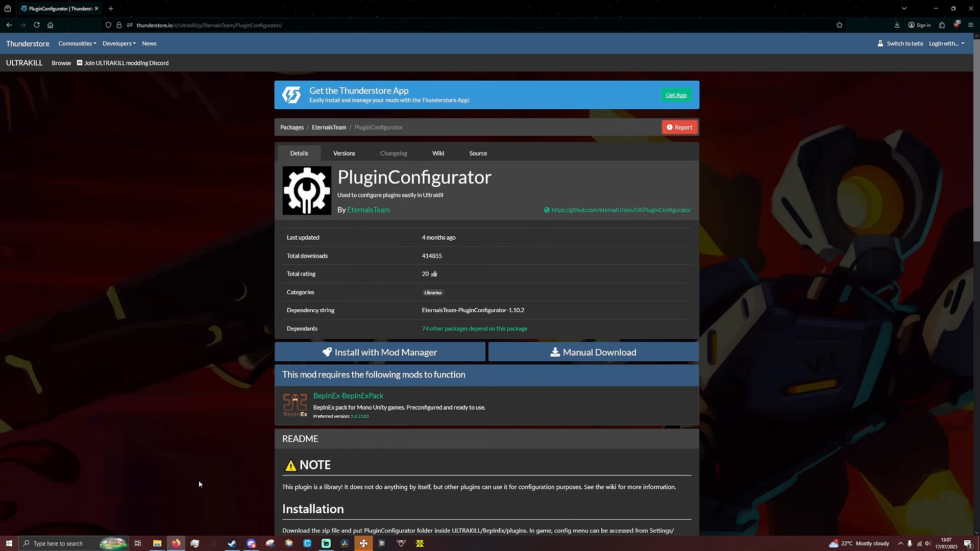
# - Switch to Steam, launch ULTRAKILL and open the plugin configuration page in the game's options
pyautogui.click(231, 544)
pyautogui.click(143, 164)
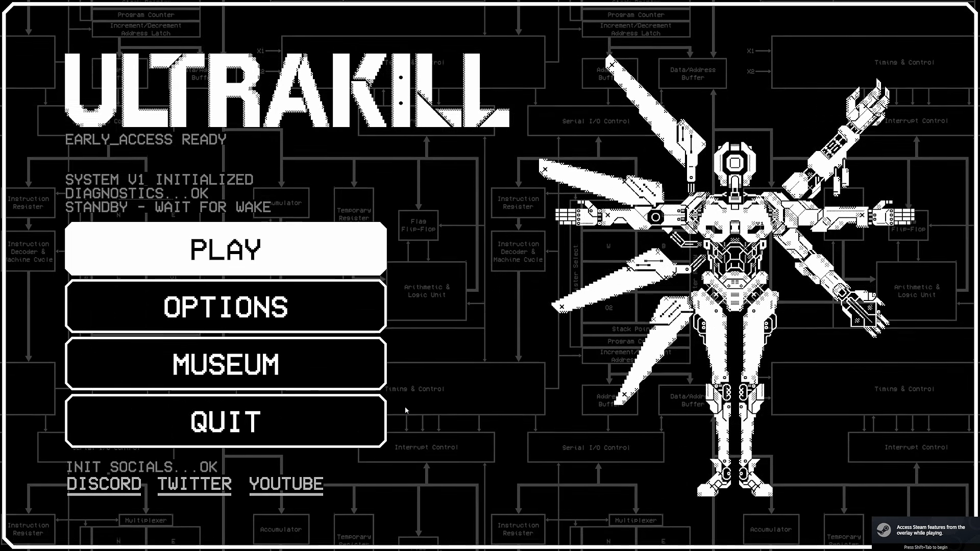
pyautogui.click(350, 317)
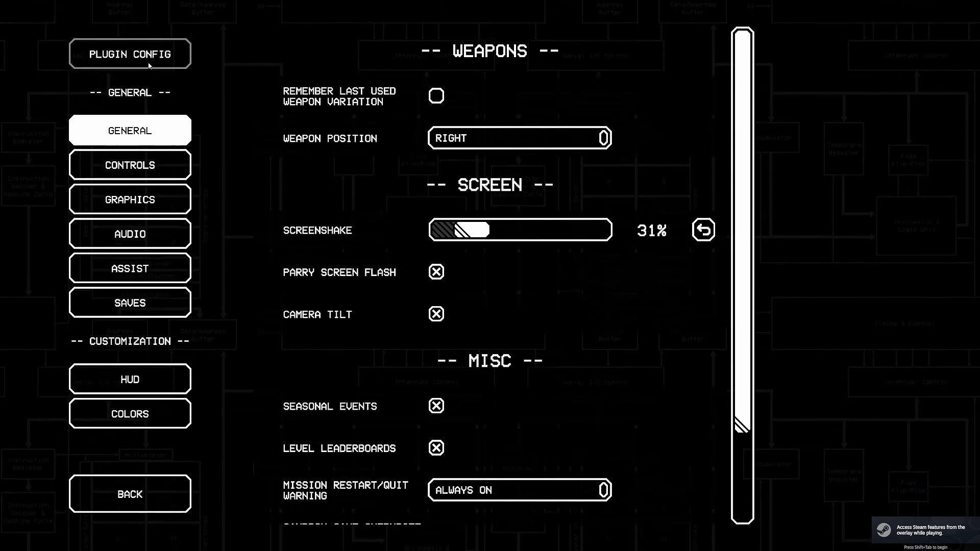
pyautogui.click(111, 60)
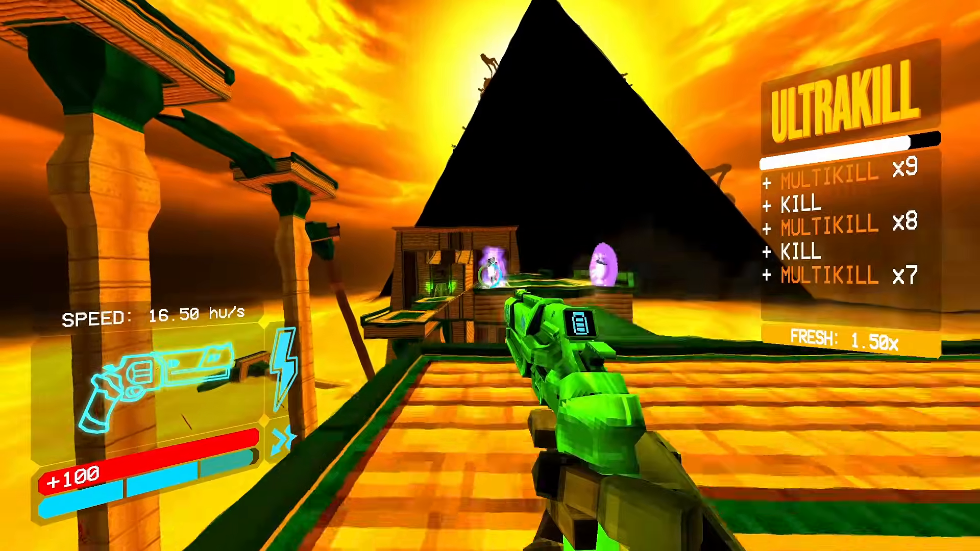
pyautogui.click(490, 276)
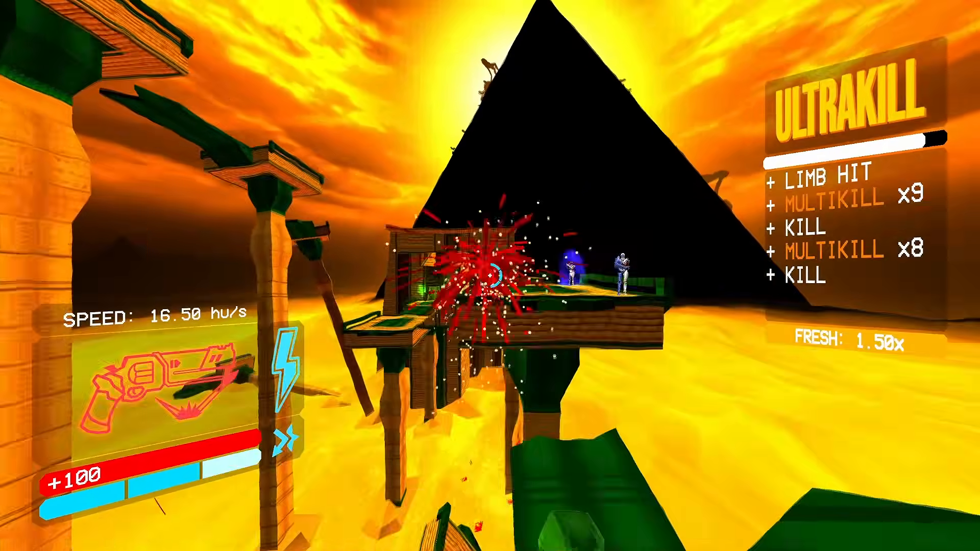
pyautogui.click(490, 276)
pyautogui.press('2')
pyautogui.click(490, 276)
pyautogui.press('f')
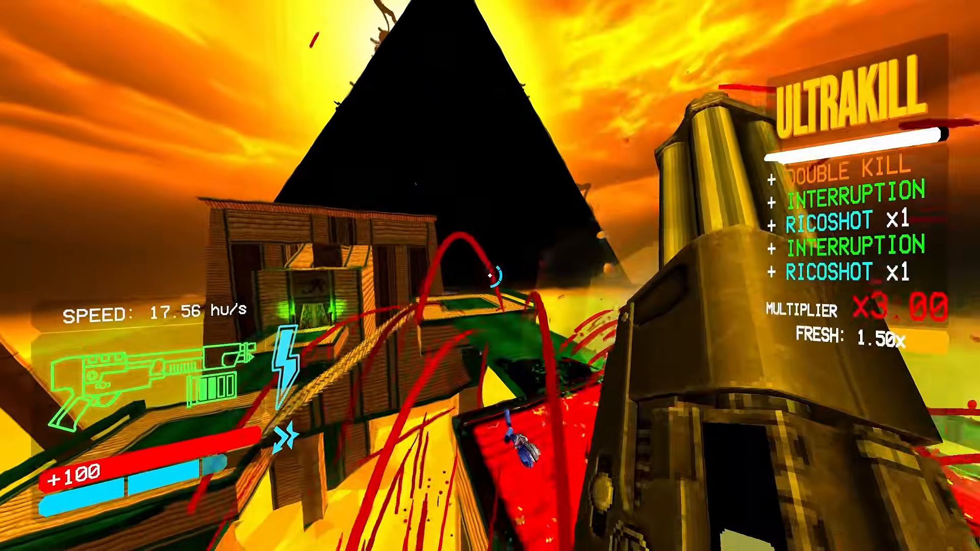
pyautogui.press('f')
pyautogui.press('e')
pyautogui.click(490, 276)
pyautogui.press('f')
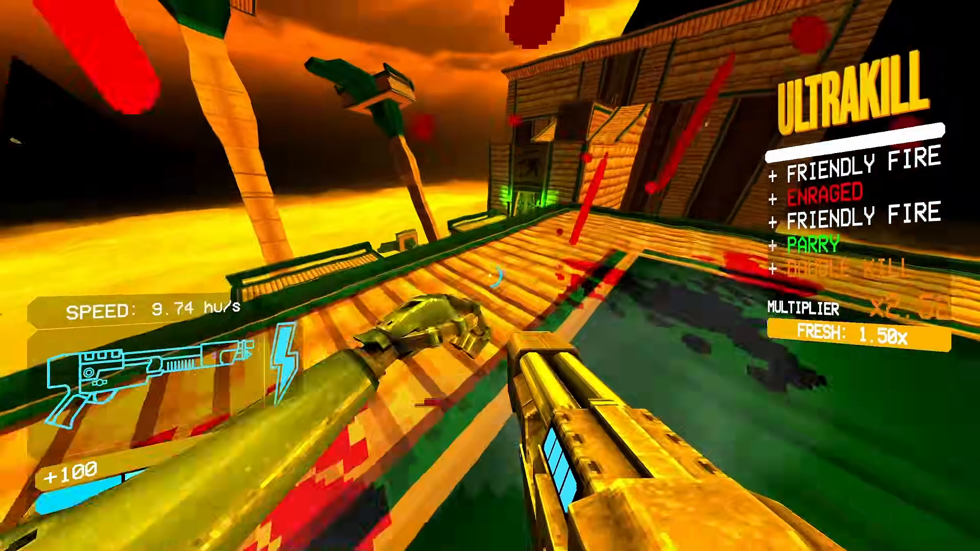
pyautogui.press('ctrl')
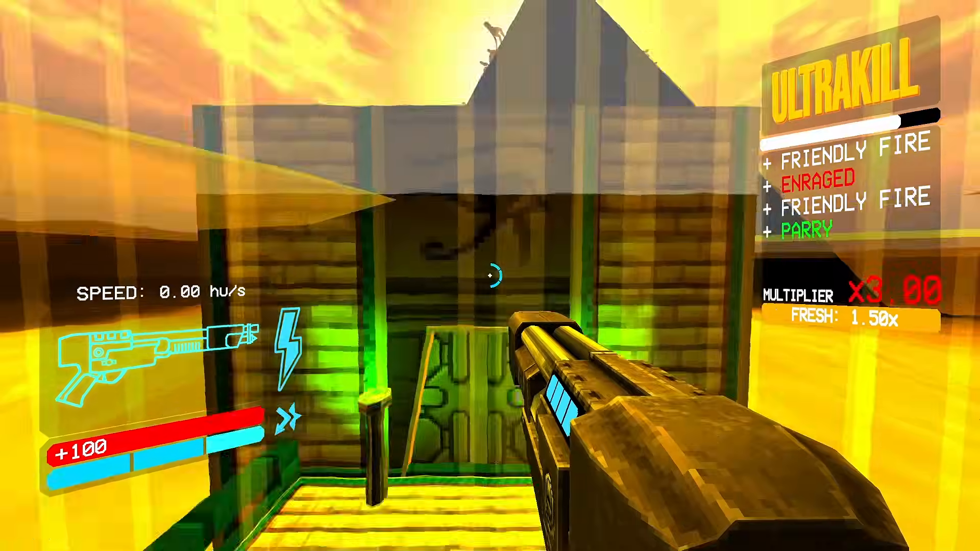
pyautogui.press('shift')
pyautogui.press('3')
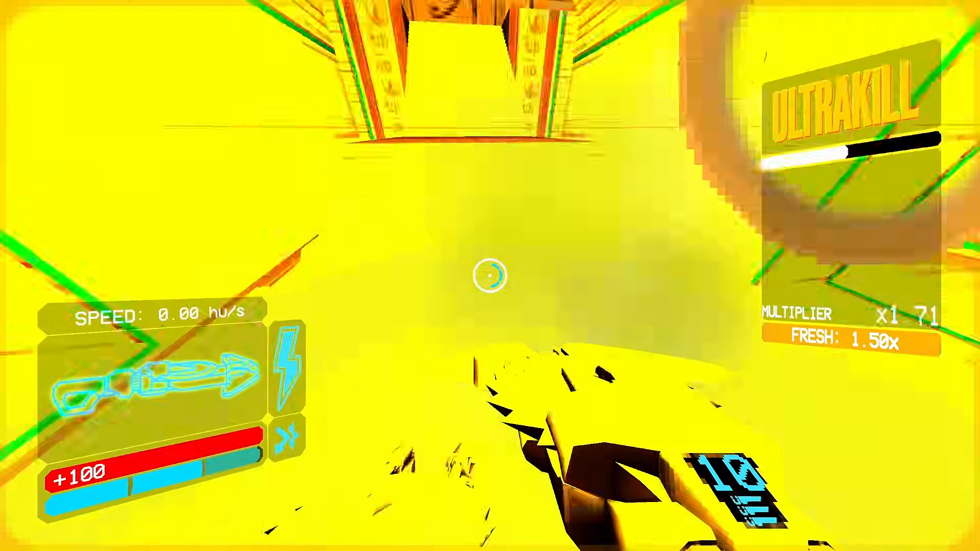
pyautogui.click(490, 276)
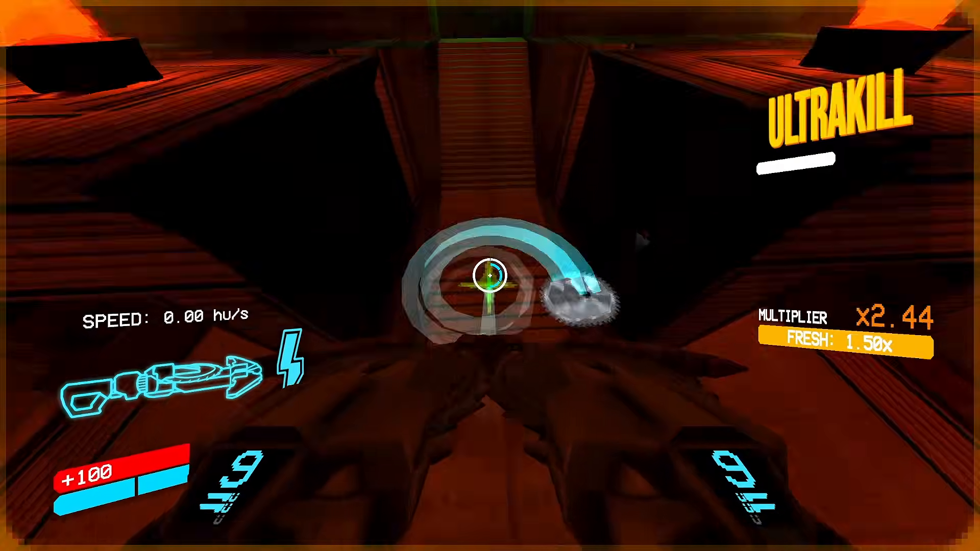
pyautogui.press('w')
pyautogui.press('1')
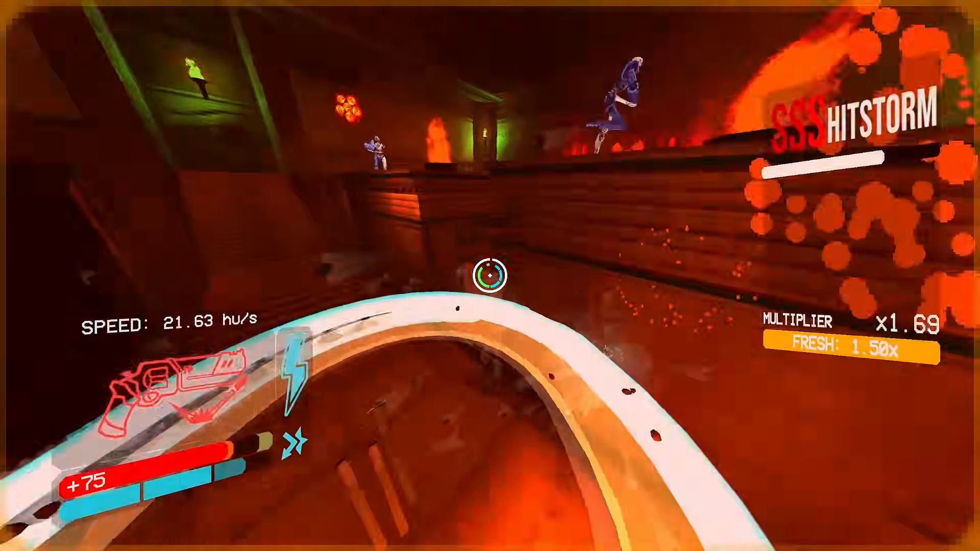
pyautogui.press('e')
pyautogui.rightClick(491, 276)
pyautogui.click(491, 276)
pyautogui.click(490, 275)
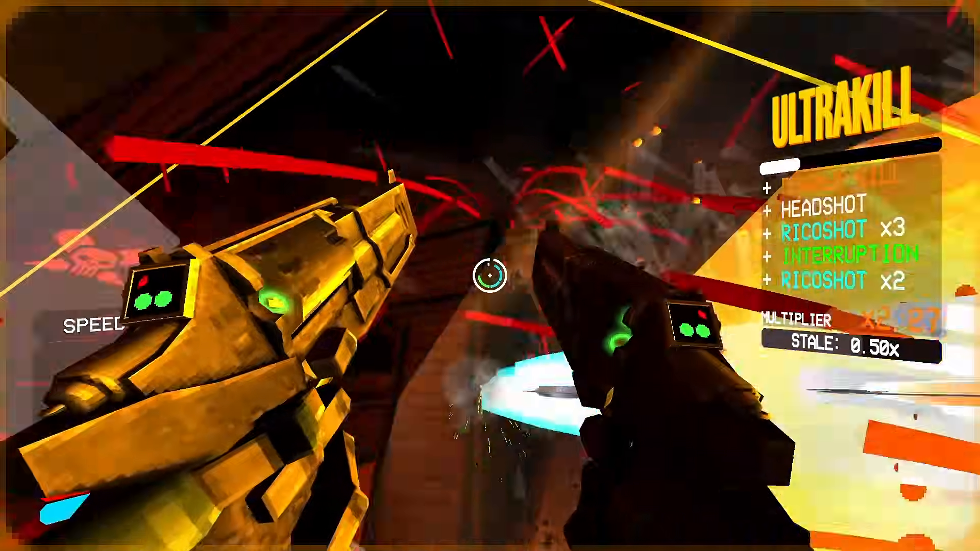
pyautogui.click(490, 276)
pyautogui.click(490, 275)
pyautogui.press('e')
pyautogui.click(490, 276)
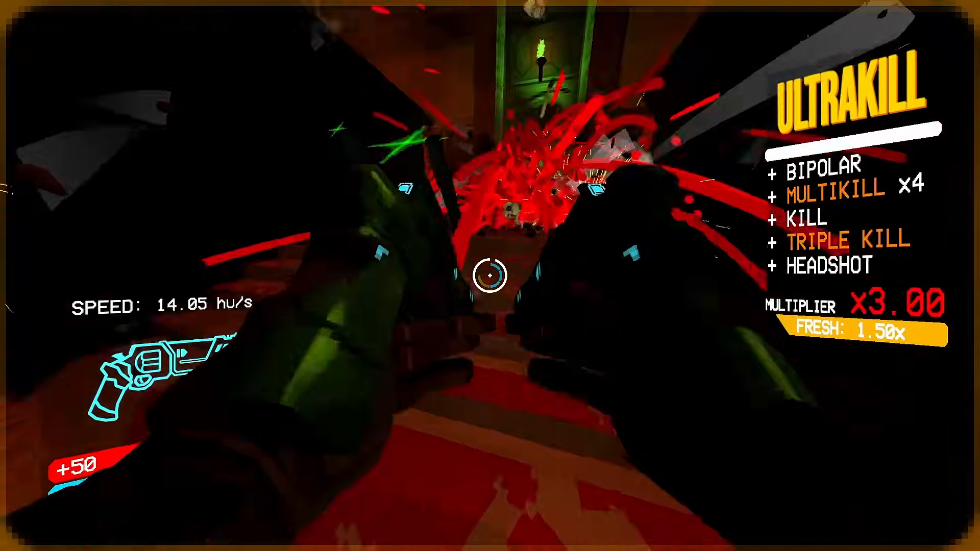
pyautogui.press('shift')
pyautogui.rightClick(490, 276)
pyautogui.press('f')
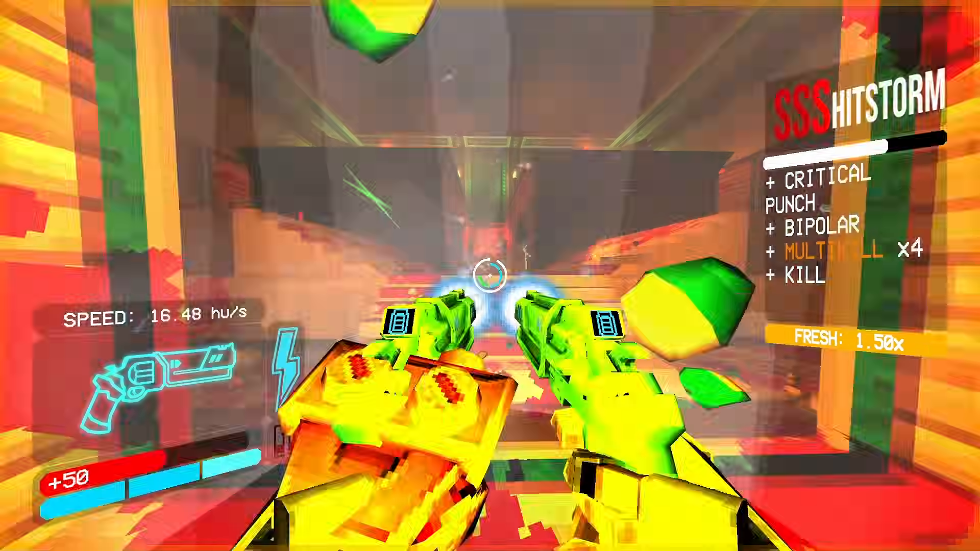
pyautogui.click(491, 275)
pyautogui.click(490, 276)
pyautogui.click(490, 275)
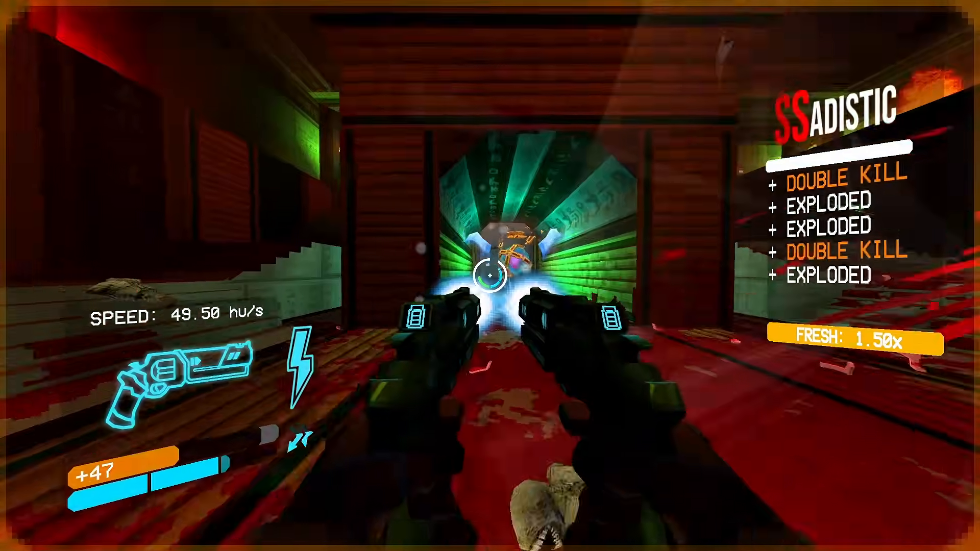
pyautogui.press('f')
pyautogui.press('1')
pyautogui.click(491, 275)
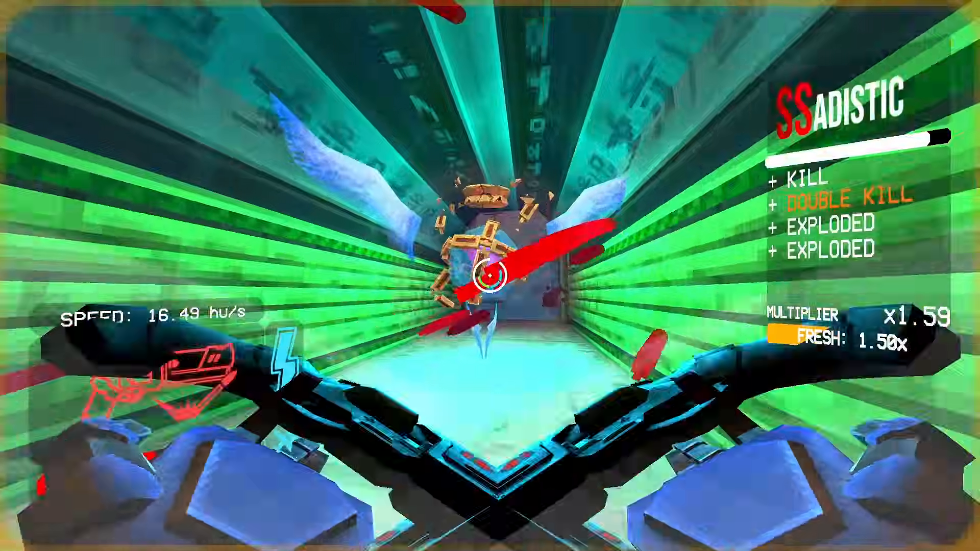
pyautogui.click(490, 276)
pyautogui.click(490, 276)
pyautogui.click(490, 276)
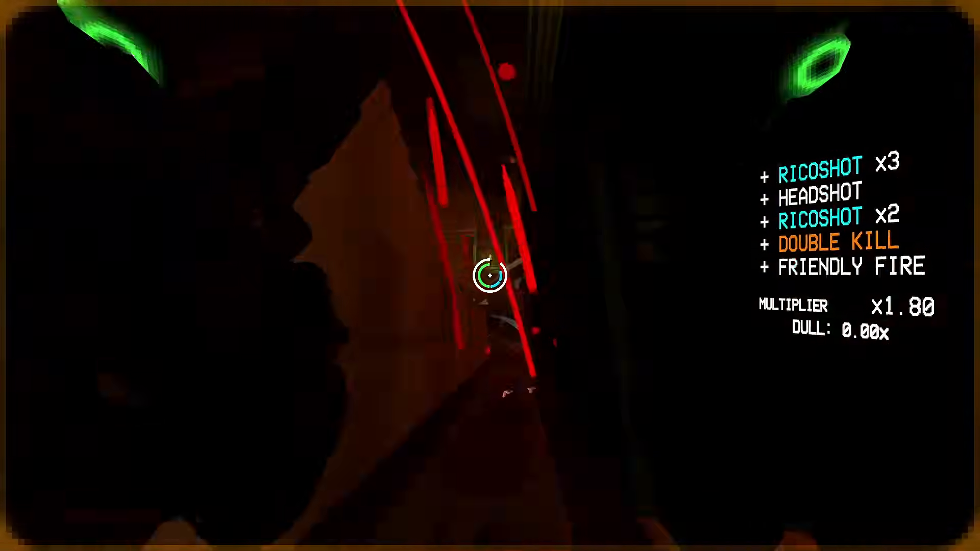
pyautogui.click(490, 276)
pyautogui.click(490, 275)
pyautogui.click(490, 276)
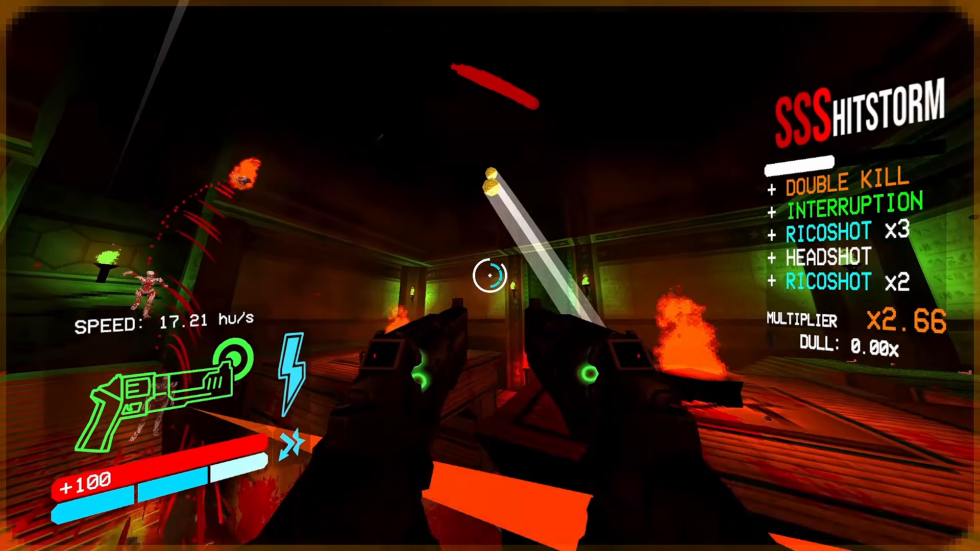